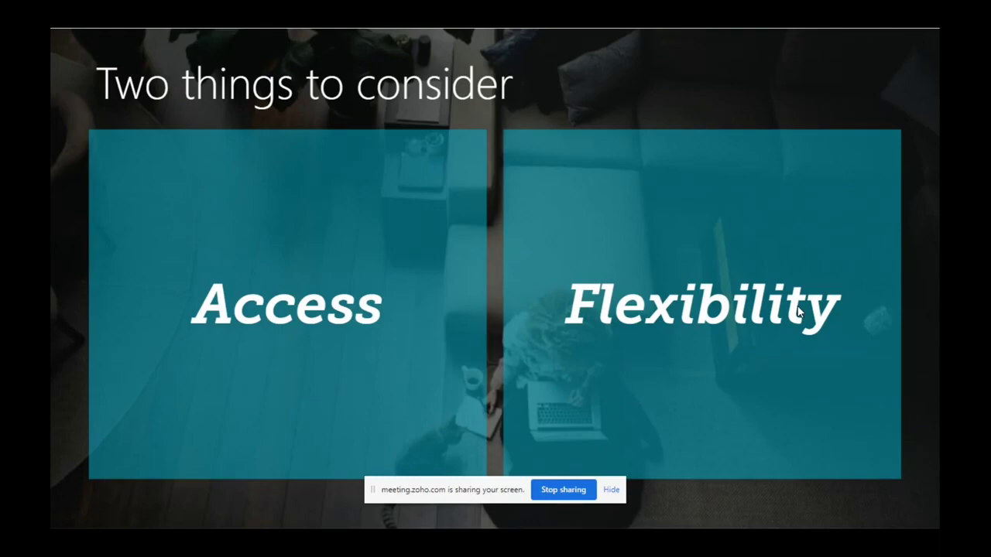
# Step: Step through 'Remote access challenges' and the user-needs slide to 'Flexible management and deployment'
pyautogui.press('Right')
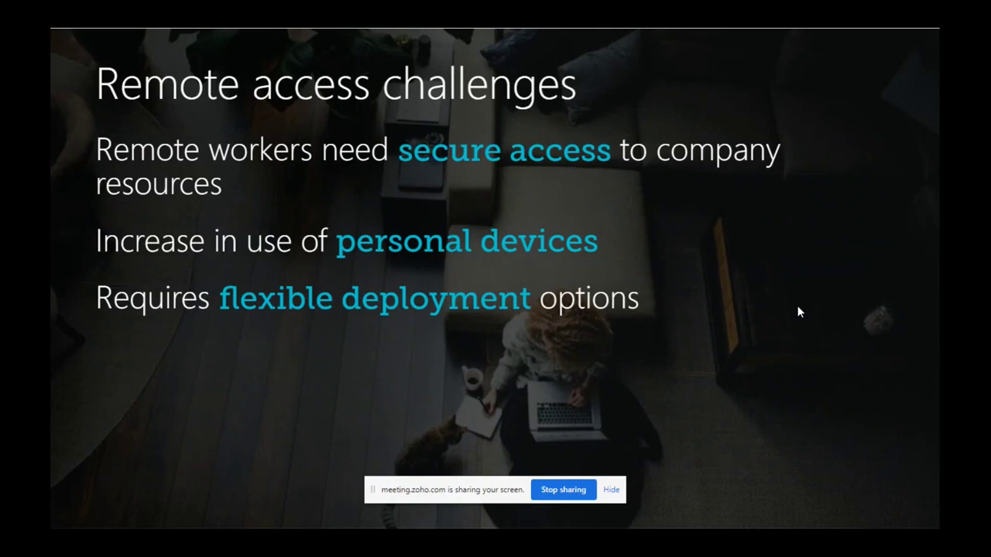
pyautogui.press('Right')
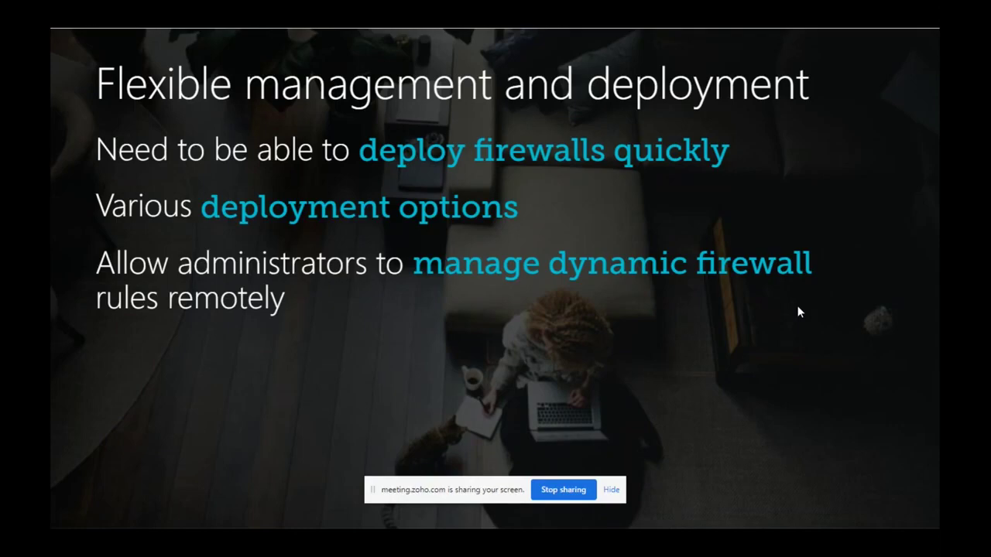
# Step: Advance the slideshow to the 'Barracuda CloudGen Firewall' slide with its Protect, Connect and Enable icons
pyautogui.press('Right')
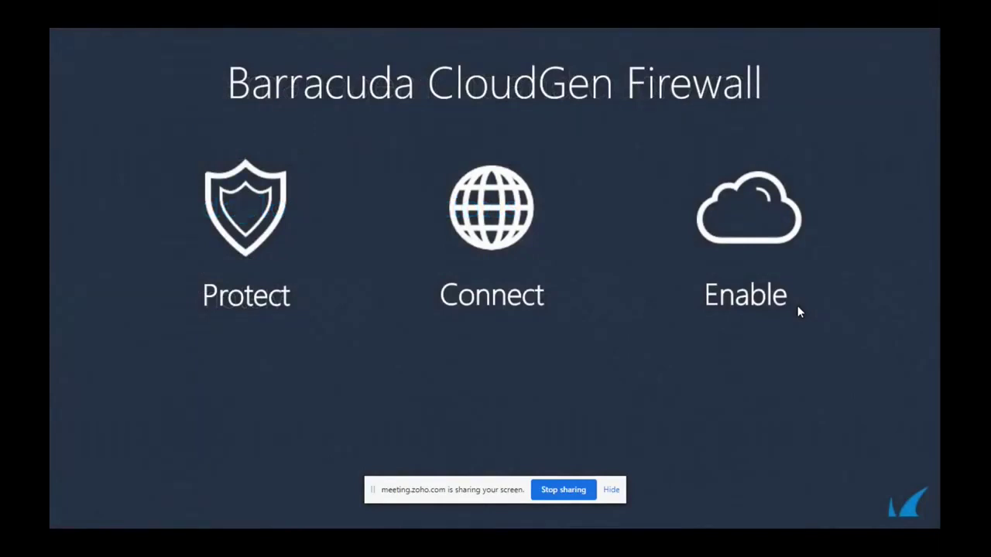
# Step: Reveal the Protect, Connect and Enable feature boxes, then advance to 'Challenges Barracuda CloudGen Firewall solves'
pyautogui.press('Right')
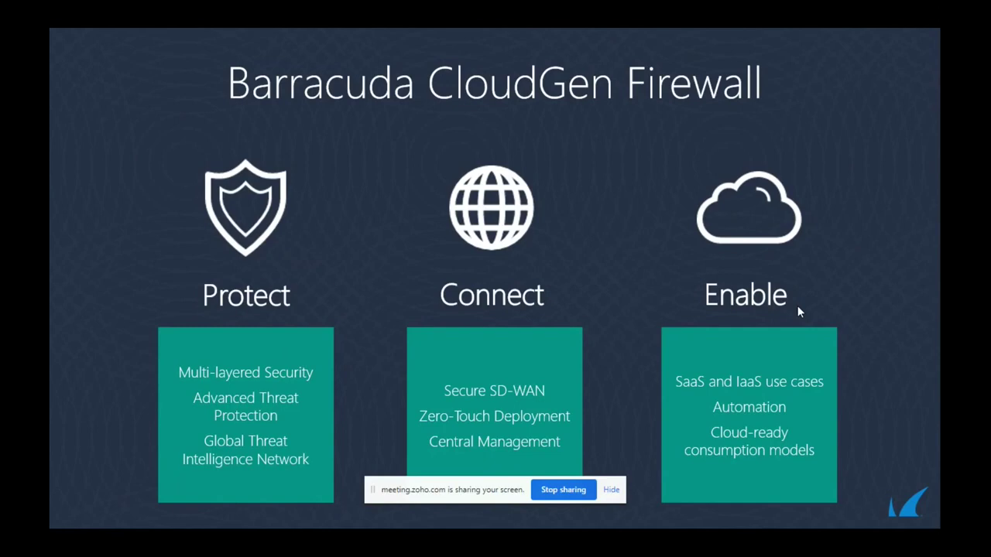
pyautogui.press('Right')
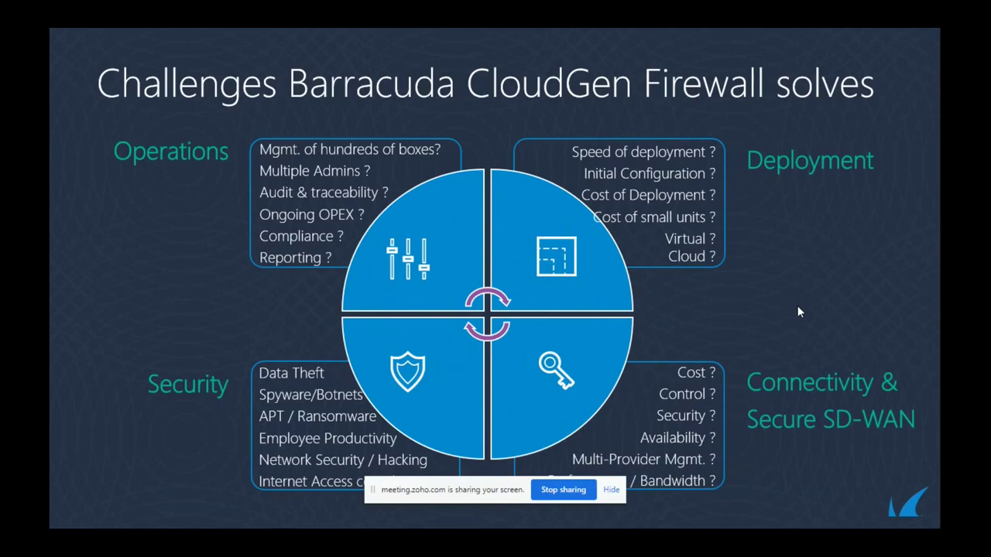
# Step: Swap the challenge questions for their solution lists, then advance to 'Full next-generation security'
pyautogui.click(800, 312)
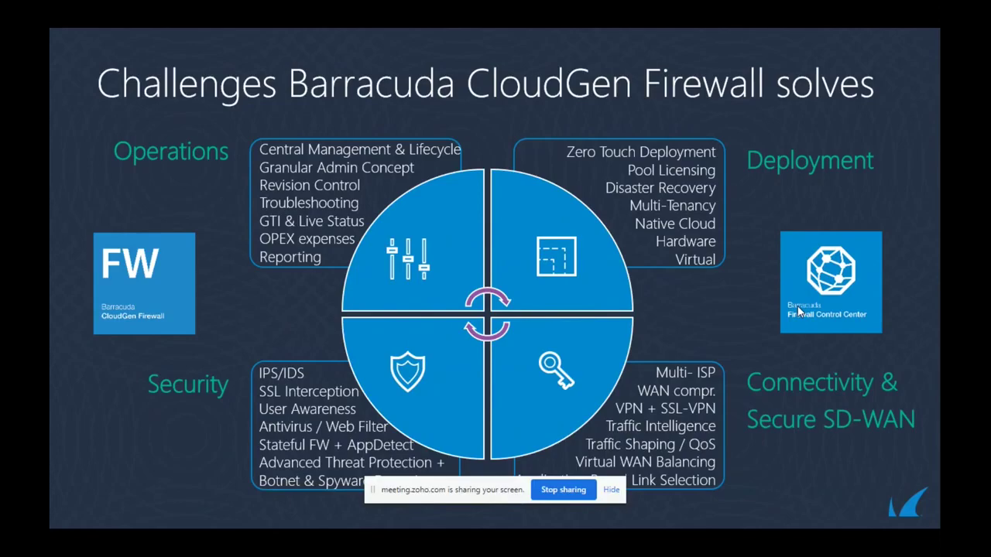
pyautogui.press('Right')
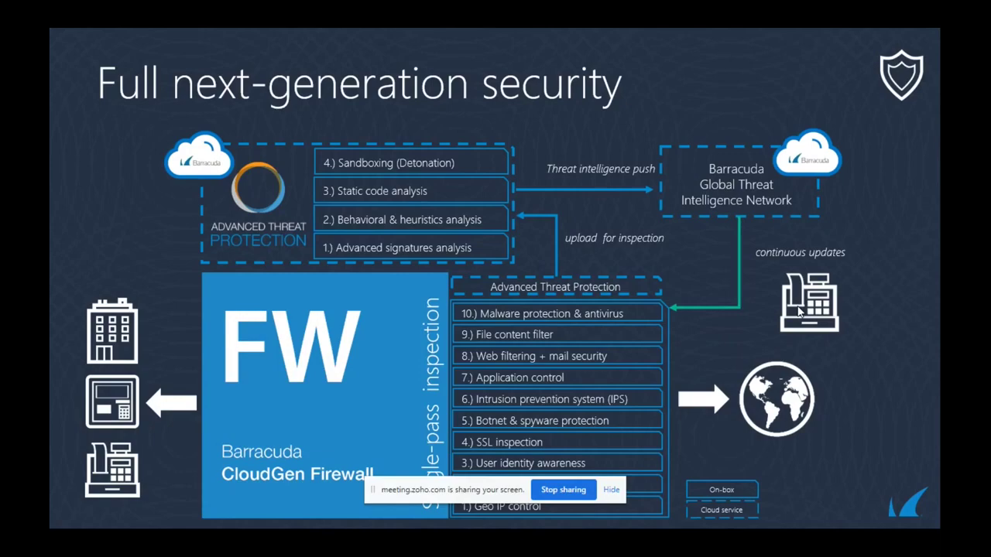
# Step: Advance past 'User awareness' to the 'Dynamic meshed VPN' hub-and-spoke slide
pyautogui.press('Right')
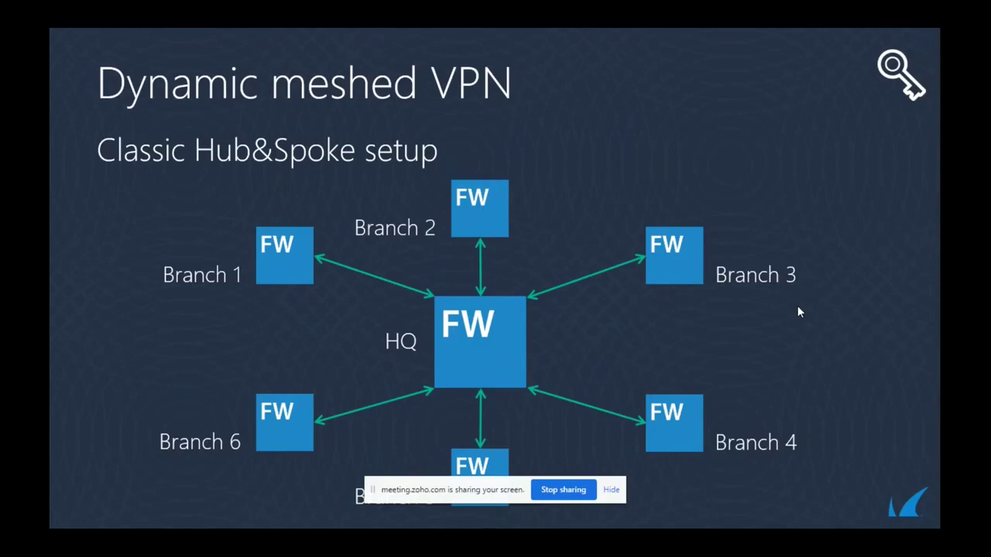
# Step: Advance to the 'Effective operations' slide with its full-mesh branch demo
pyautogui.press('Right')
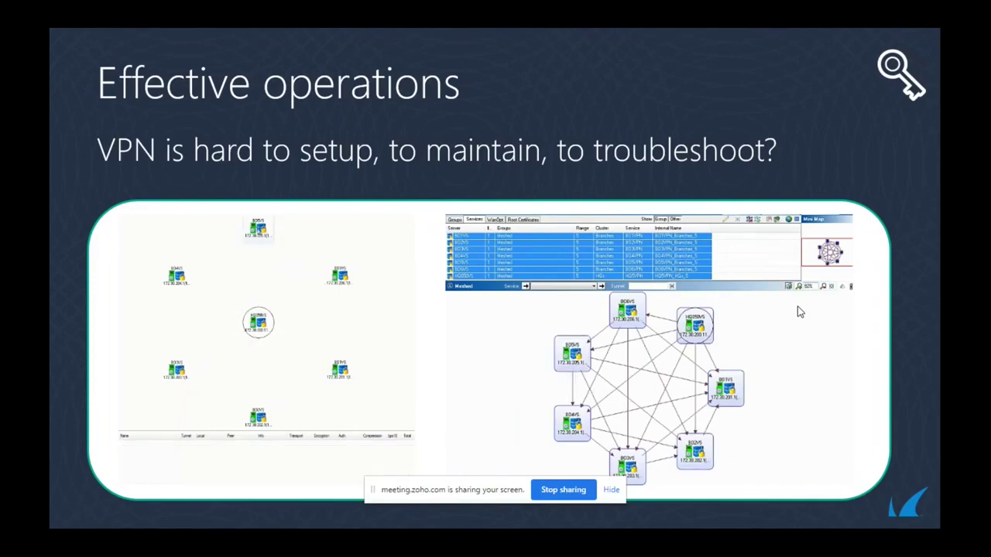
# Step: Advance to 'User VPN access', showing CudaLaunch, browser SSL VPN and VPN & NAC clients
pyautogui.press('Right')
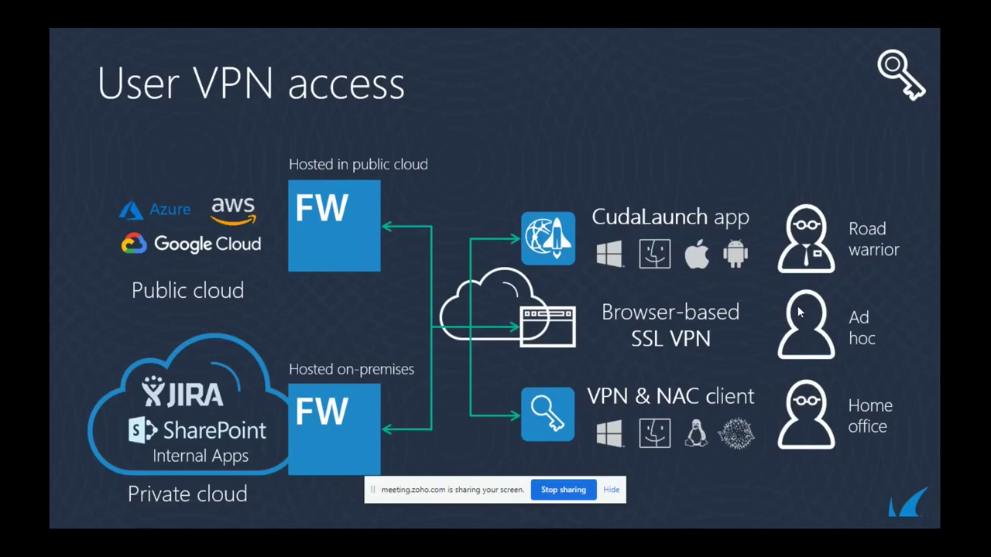
# Step: Exit the slideshow and switch to Chrome's Barracuda CloudGen Firewall portal login tab
pyautogui.press('Escape')
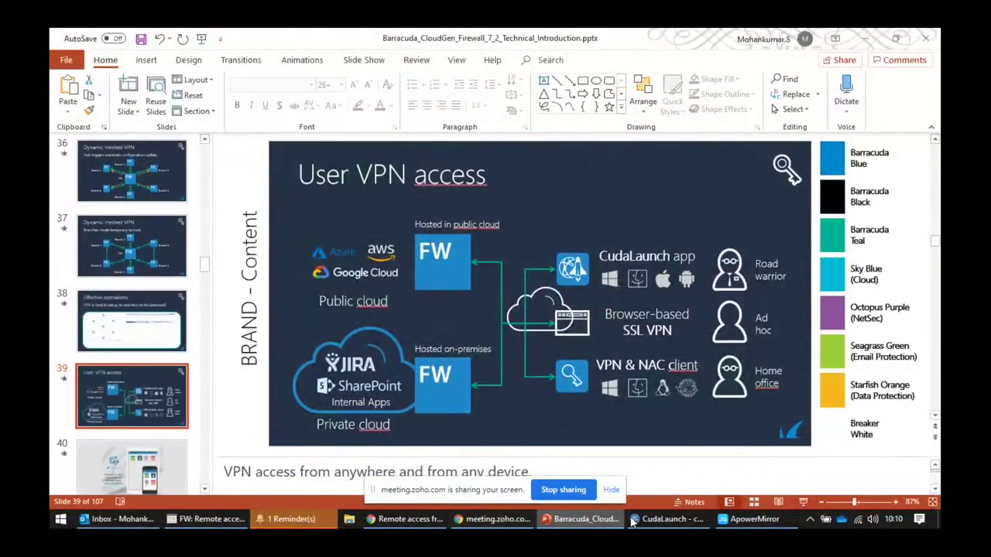
pyautogui.click(642, 519)
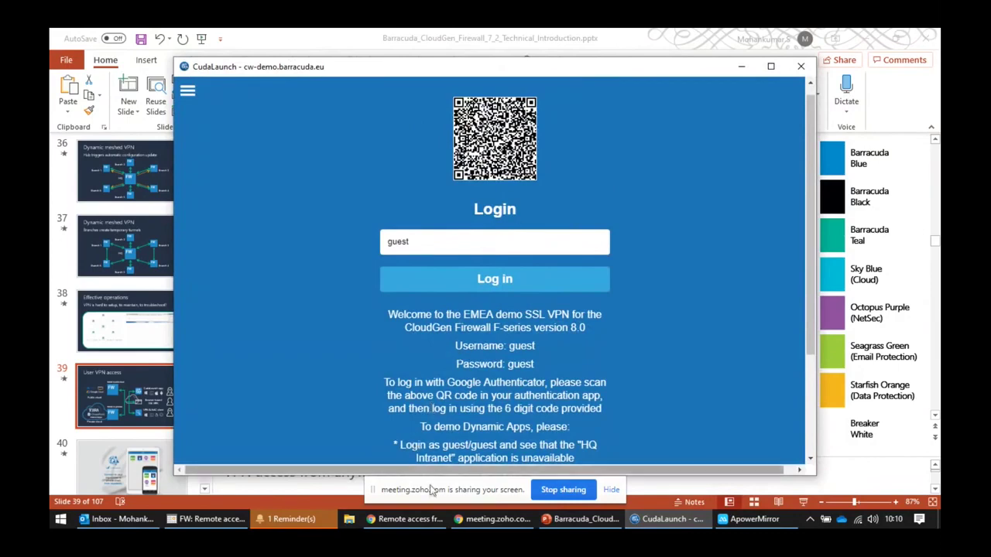
pyautogui.click(407, 520)
pyautogui.click(147, 36)
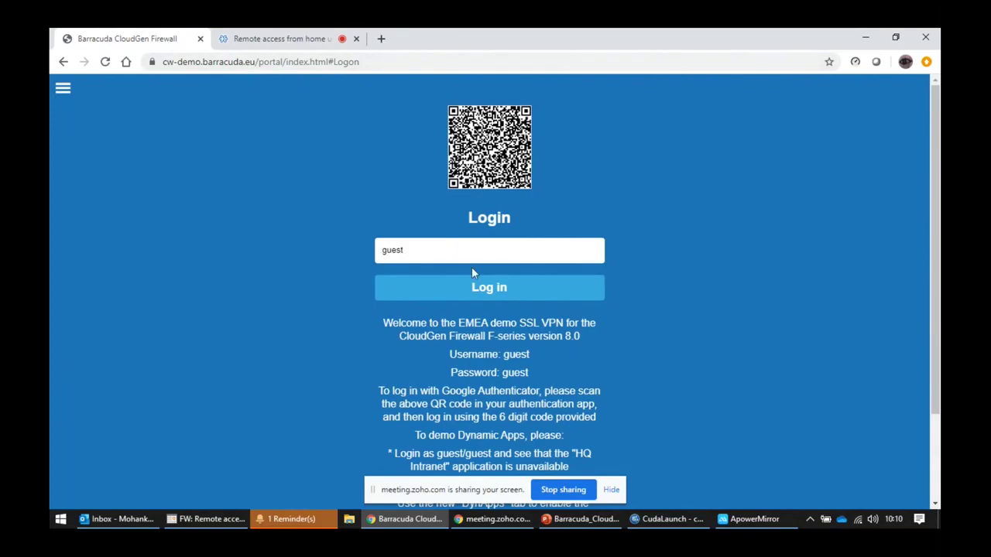
# Step: Log in to the SSL VPN portal as guest, retrying after a timeout
pyautogui.click(496, 289)
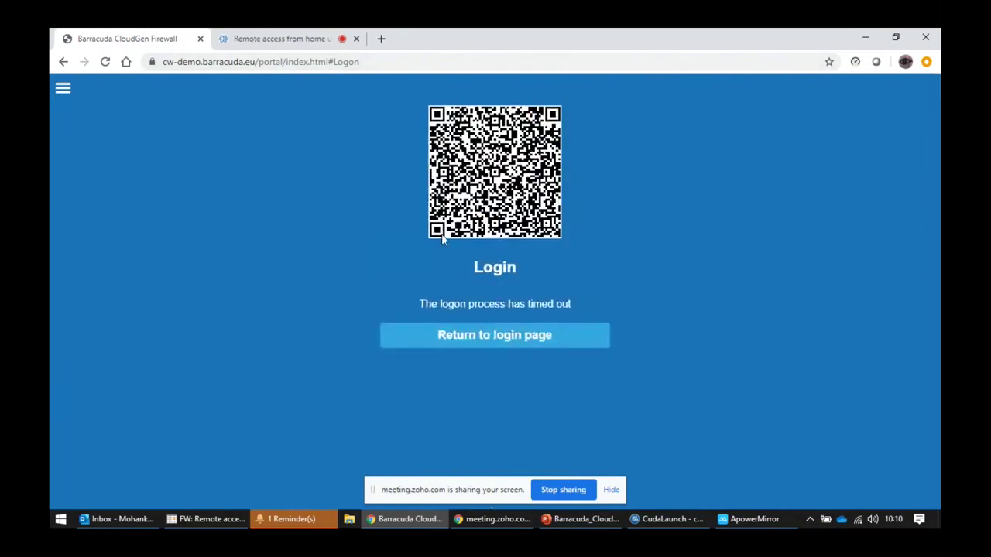
pyautogui.click(481, 341)
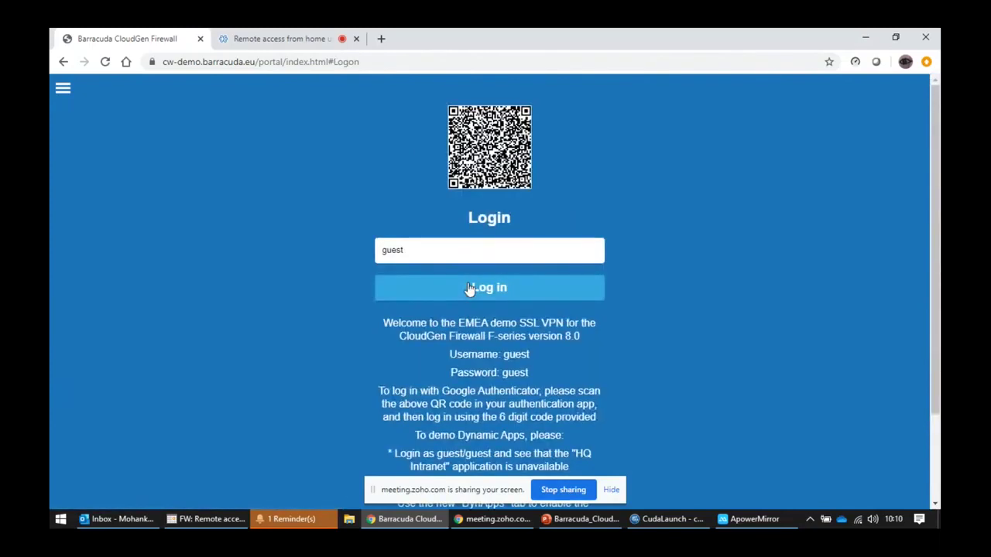
pyautogui.click(470, 286)
pyautogui.click(491, 321)
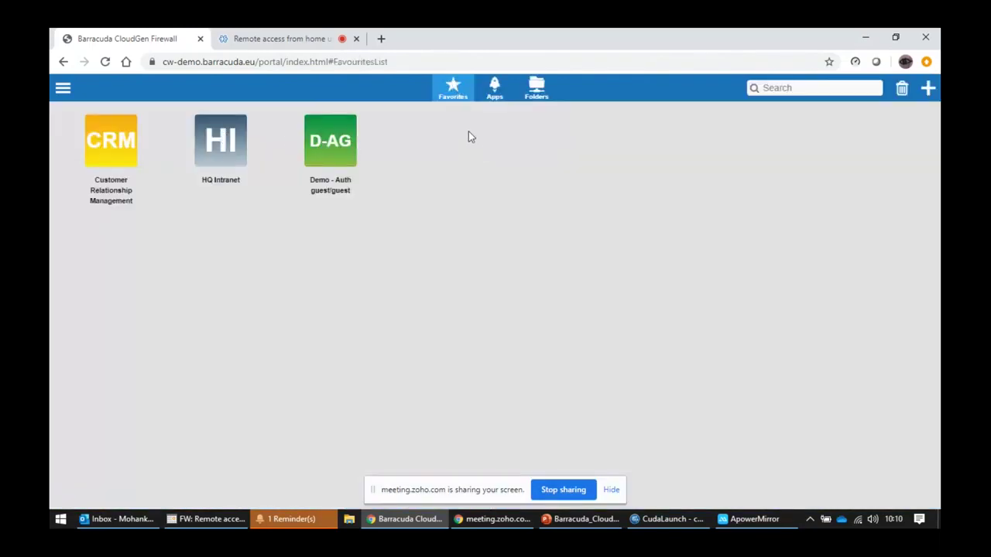
# Step: Open the Content Management System app from the full Apps list, then the CRM dashboard
pyautogui.click(487, 91)
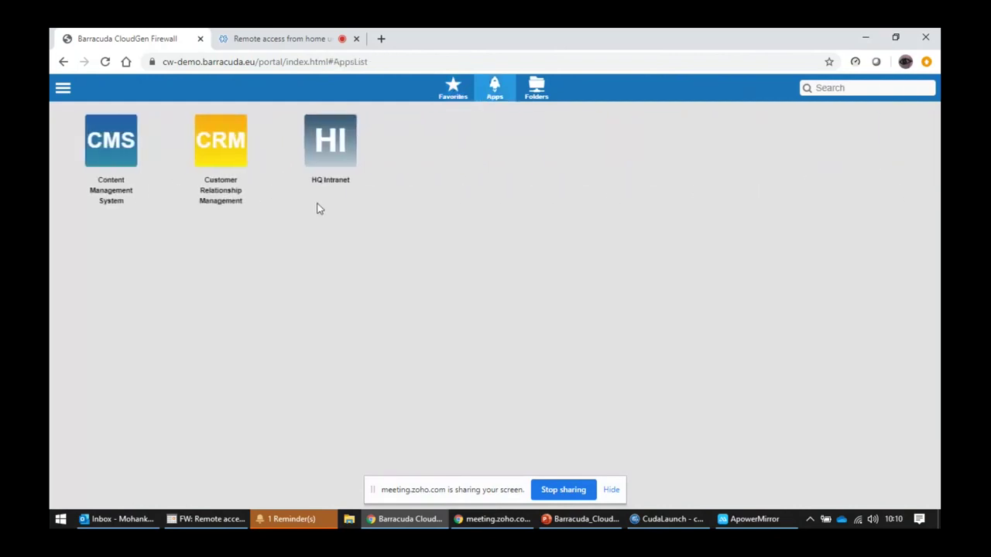
pyautogui.click(111, 142)
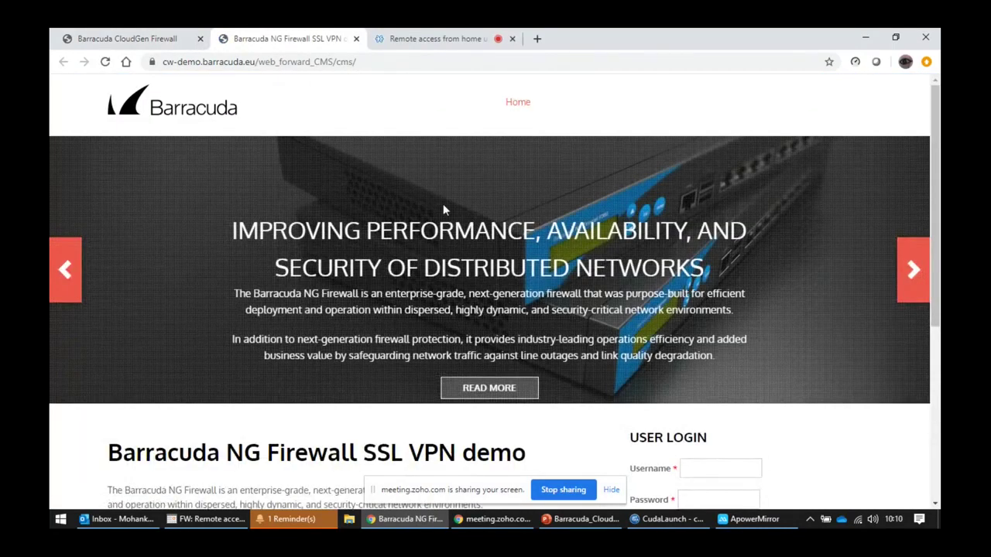
pyautogui.scroll(-4, 443, 204)
pyautogui.scroll(5, 442, 204)
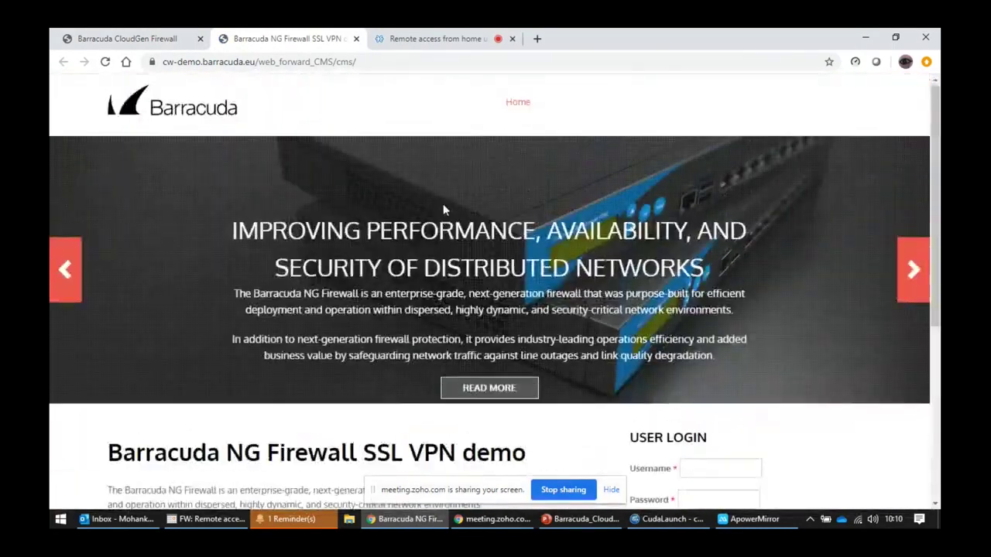
pyautogui.click(120, 34)
pyautogui.click(220, 147)
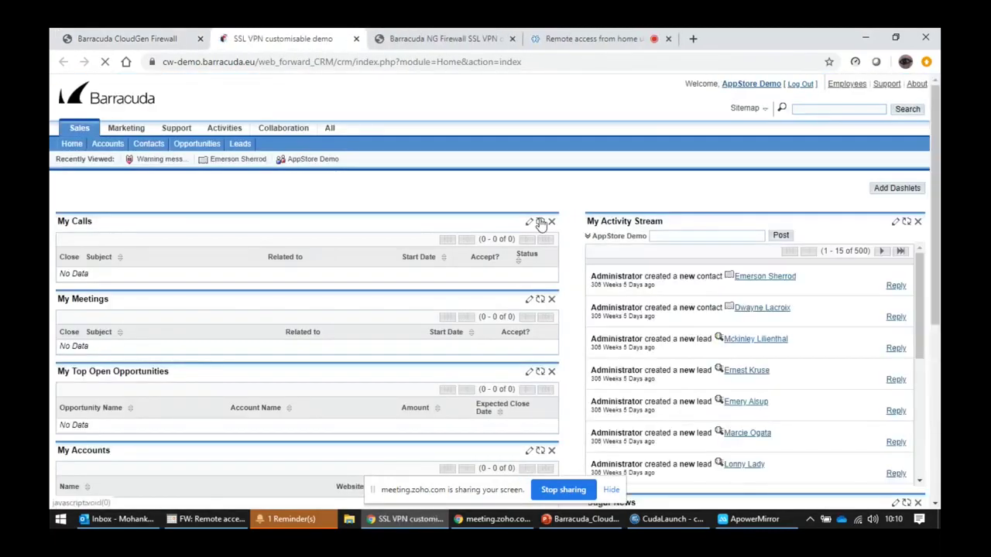
pyautogui.scroll(-5, 541, 222)
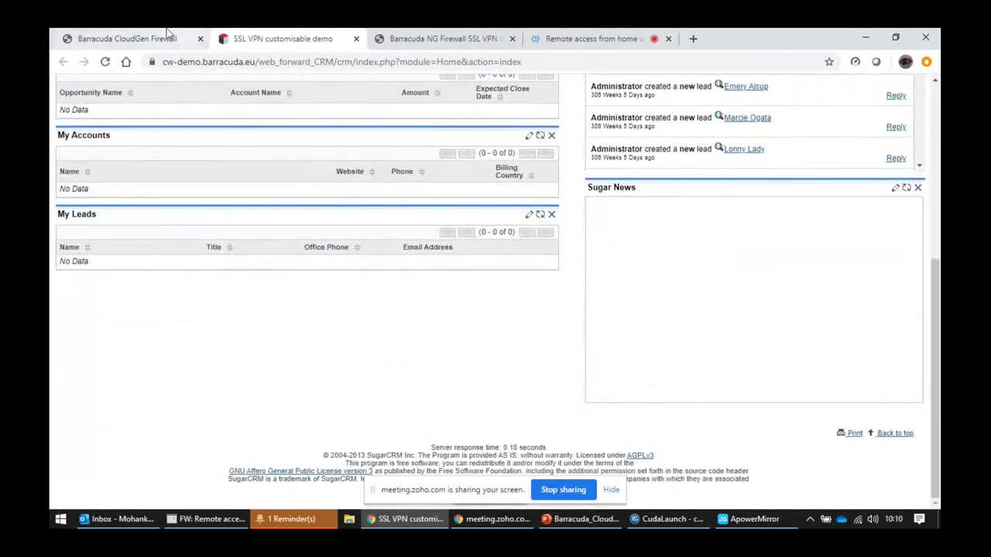
# Step: Open the HQ Intranet web app, then return to the portal's app list
pyautogui.click(169, 34)
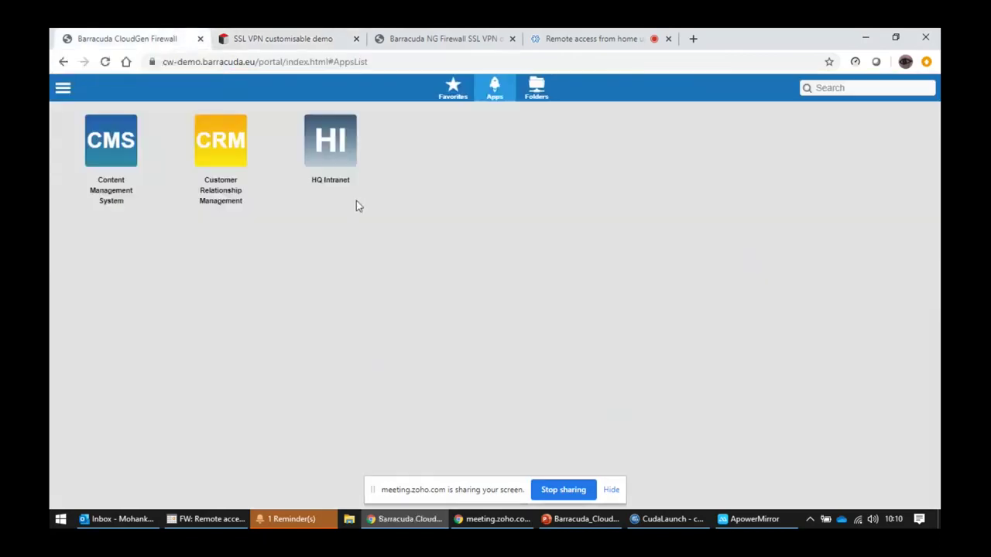
pyautogui.click(337, 149)
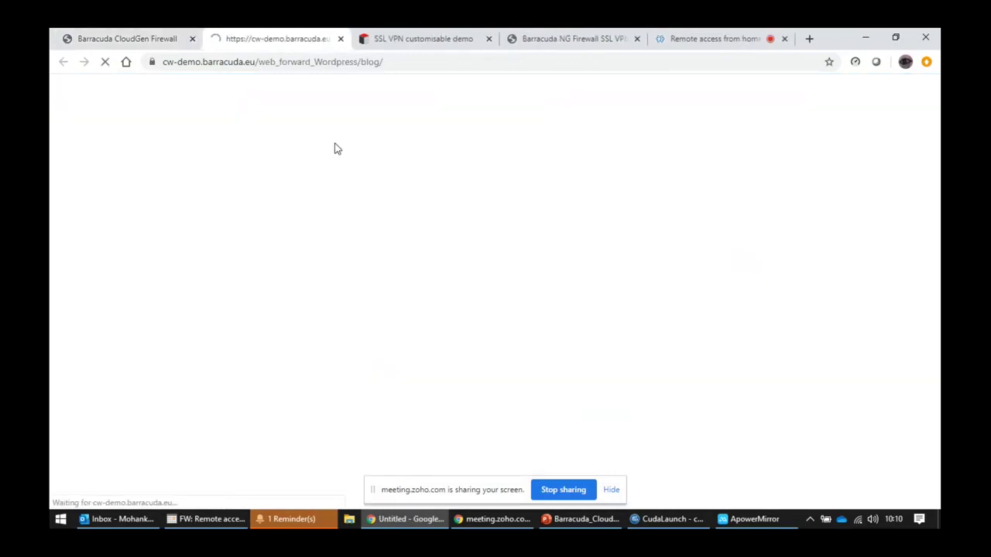
pyautogui.scroll(-3, 495, 301)
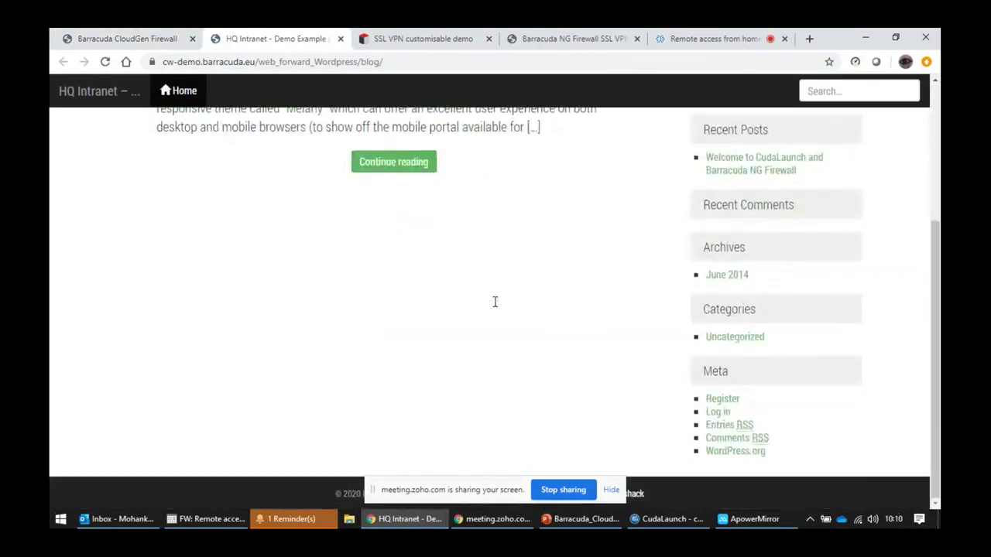
pyautogui.click(120, 34)
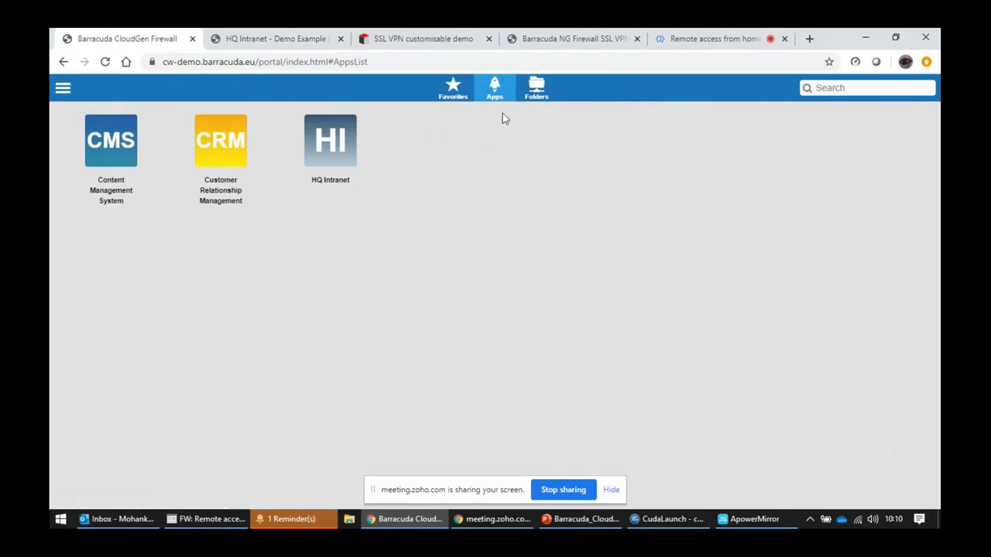
# Step: Browse the portal's Folders into the D-AG demo share and Test Folder 1
pyautogui.click(533, 87)
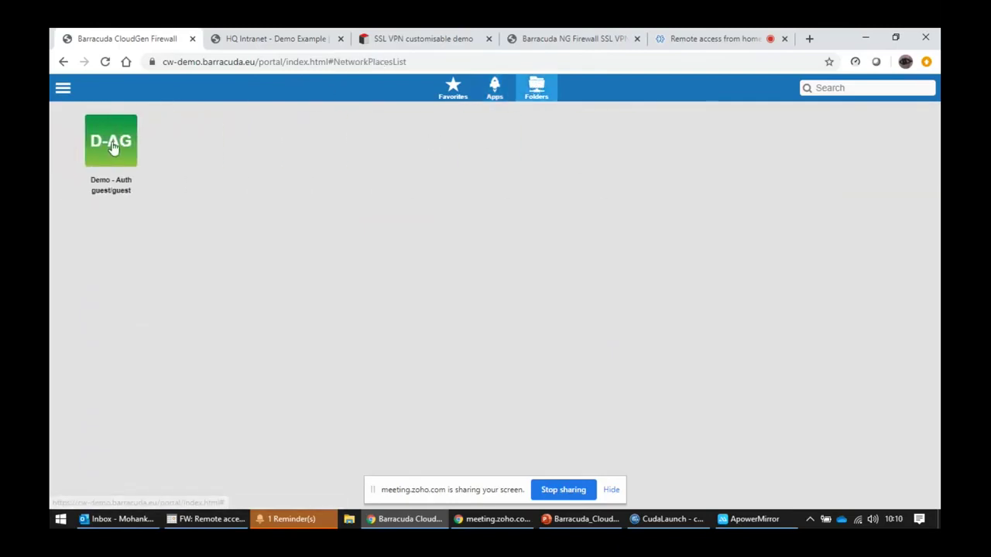
pyautogui.click(110, 143)
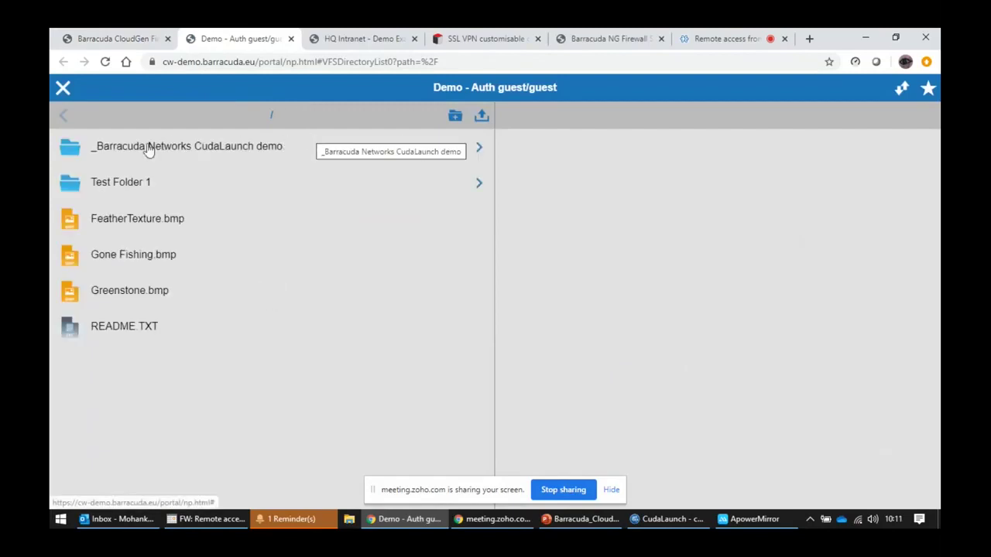
pyautogui.click(113, 181)
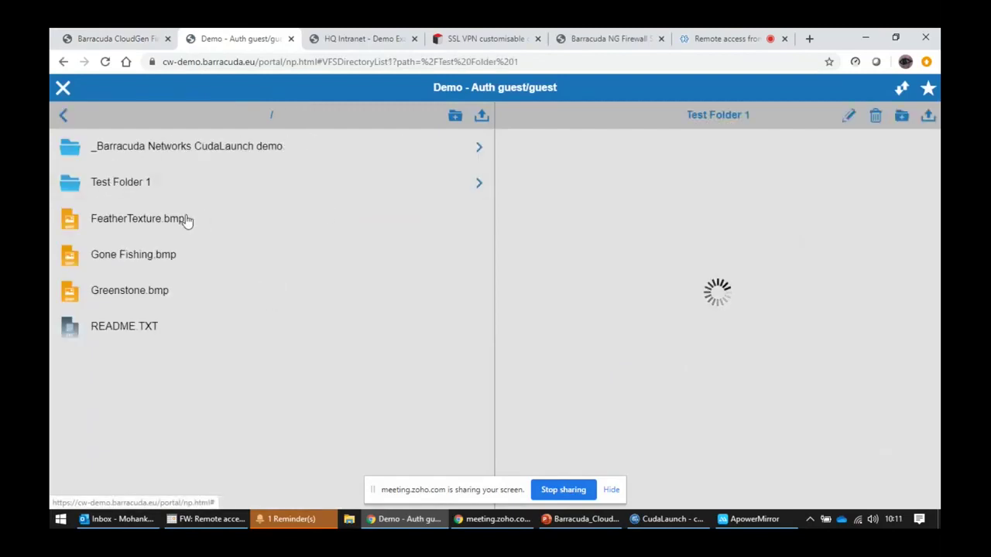
# Step: Show details for FeatherTexture.bmp and README.TXT, cancelling each rename, and dismiss the Trend Micro notification
pyautogui.click(162, 224)
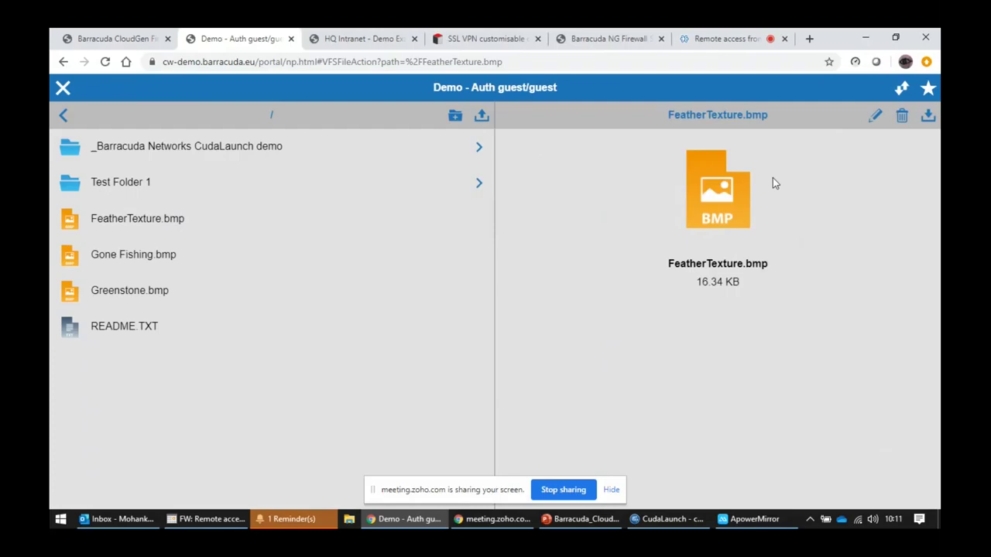
pyautogui.click(876, 116)
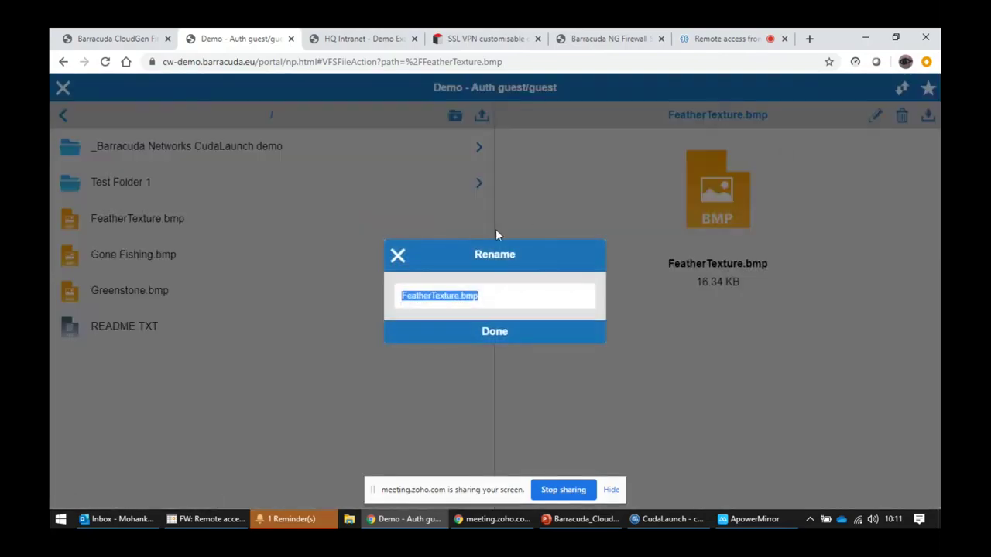
pyautogui.click(485, 333)
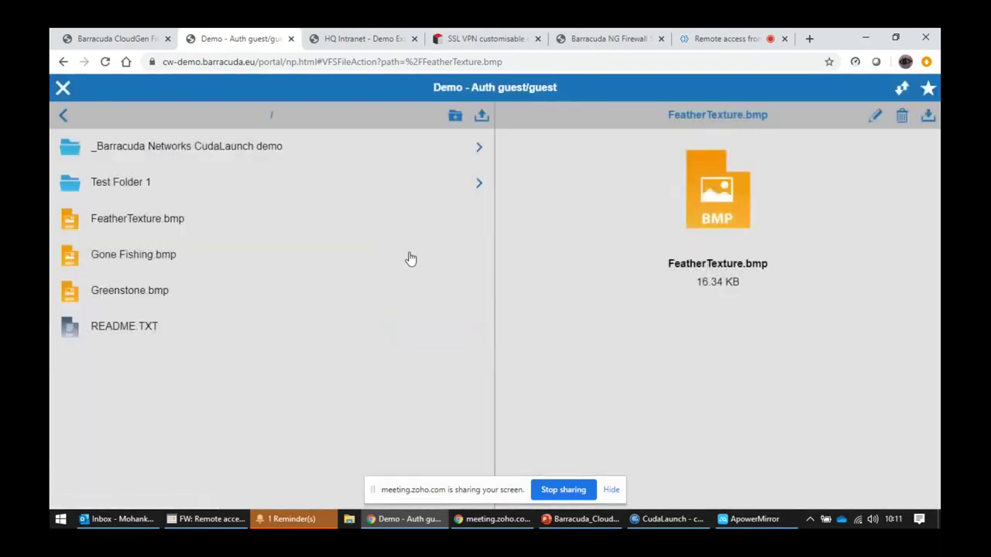
pyautogui.click(137, 335)
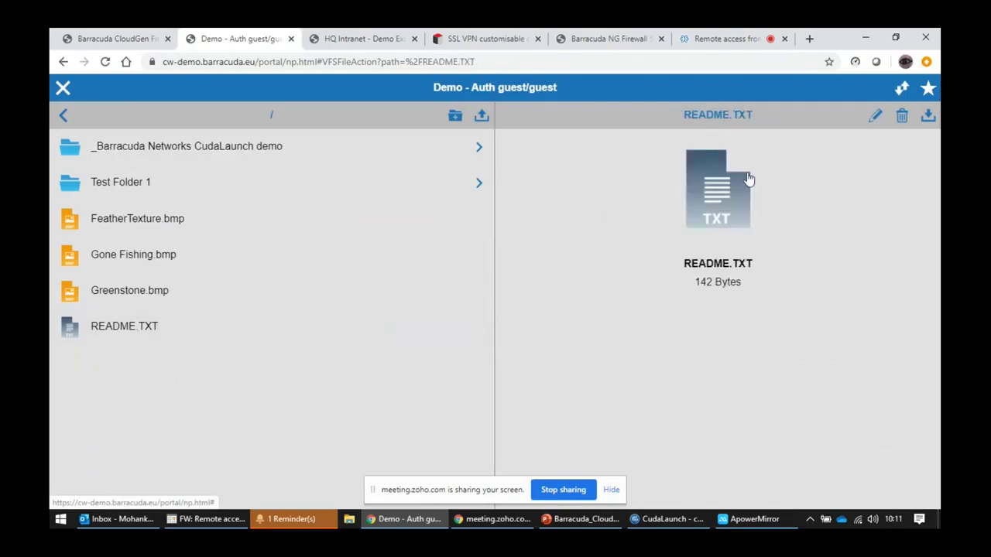
pyautogui.click(877, 116)
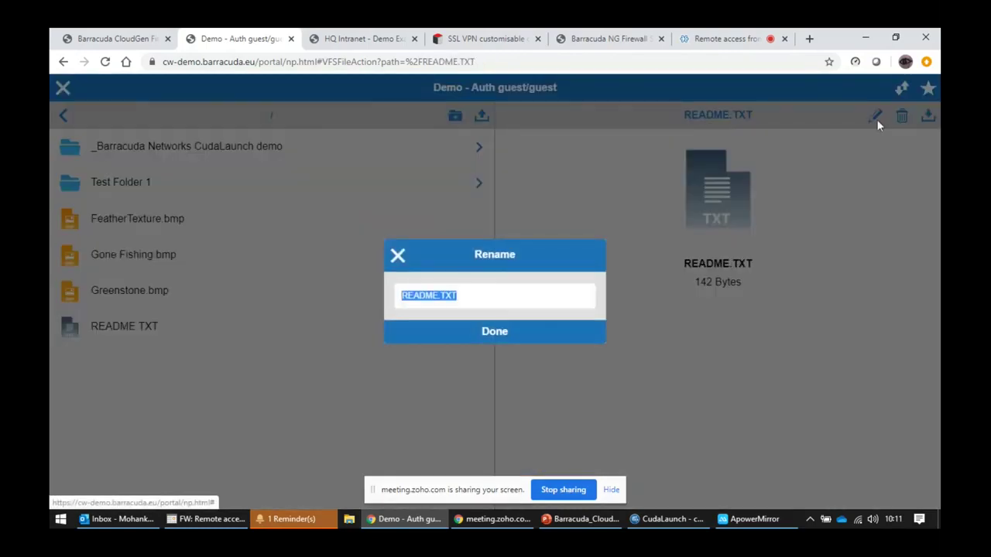
pyautogui.click(484, 333)
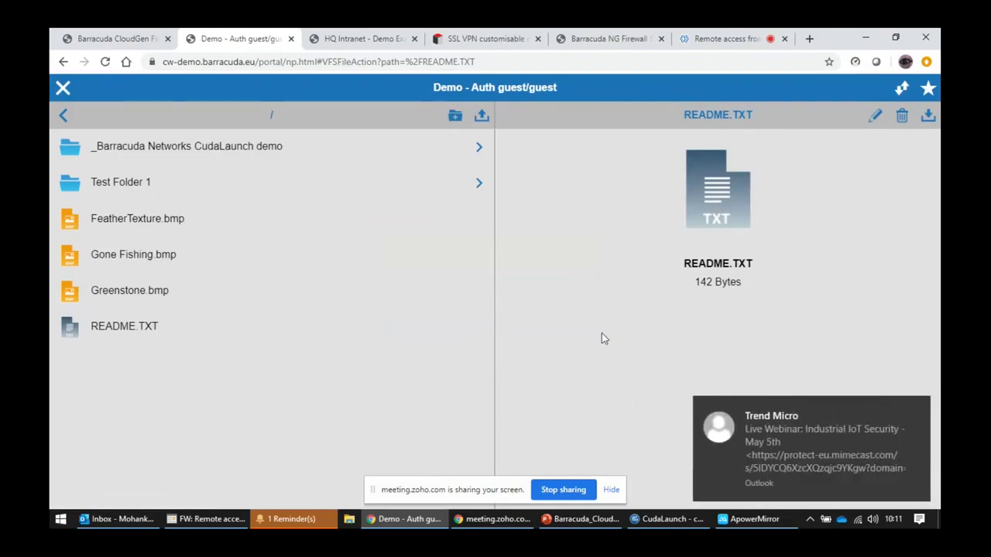
pyautogui.click(917, 409)
# Step: Log in to CudaLaunch with the demo account and launch the Windows RDP (single sign on) app from Apps
pyautogui.click(642, 521)
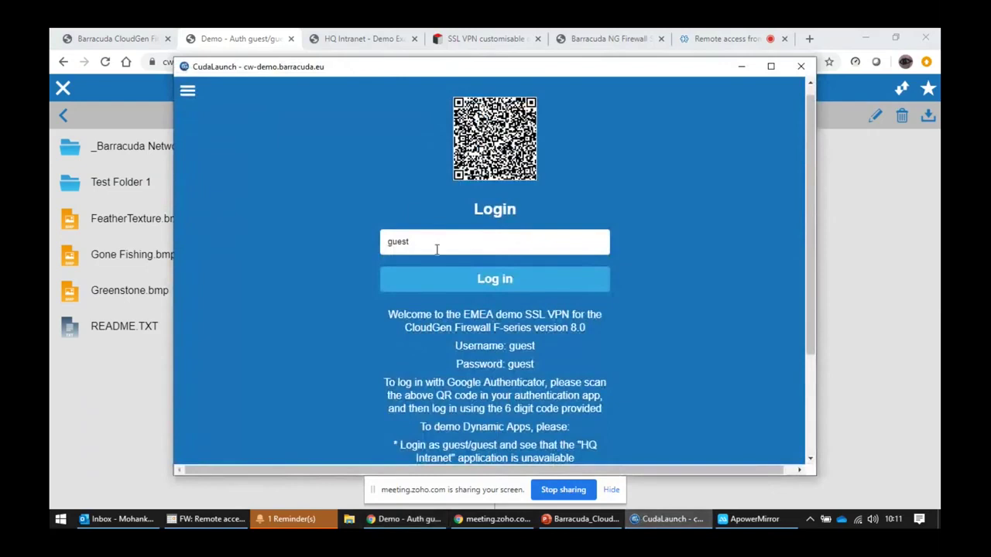
pyautogui.click(474, 291)
pyautogui.click(481, 312)
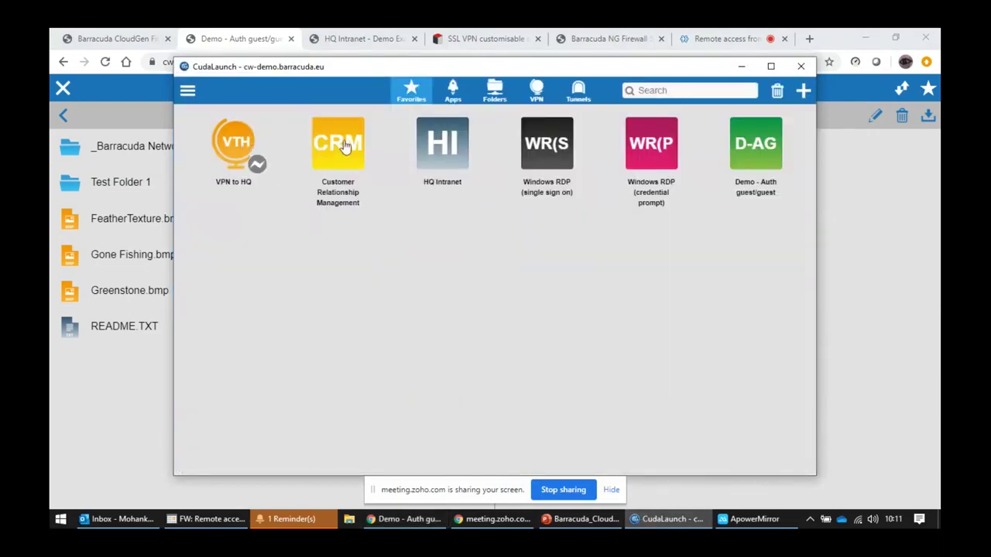
pyautogui.click(453, 91)
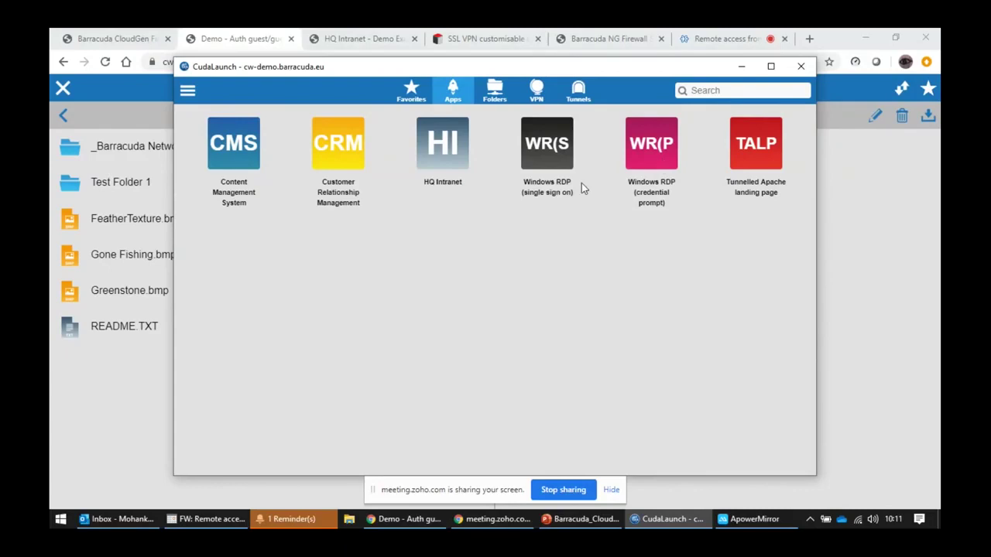
pyautogui.click(554, 158)
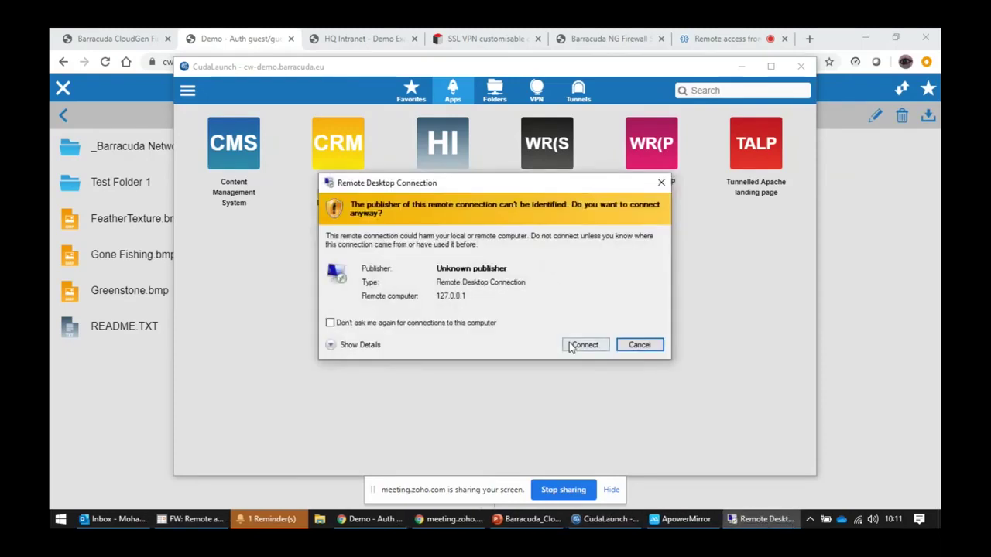
# Step: Connect to the remote session, close README, disconnect, then reconnect and end the Windows Server session
pyautogui.click(582, 344)
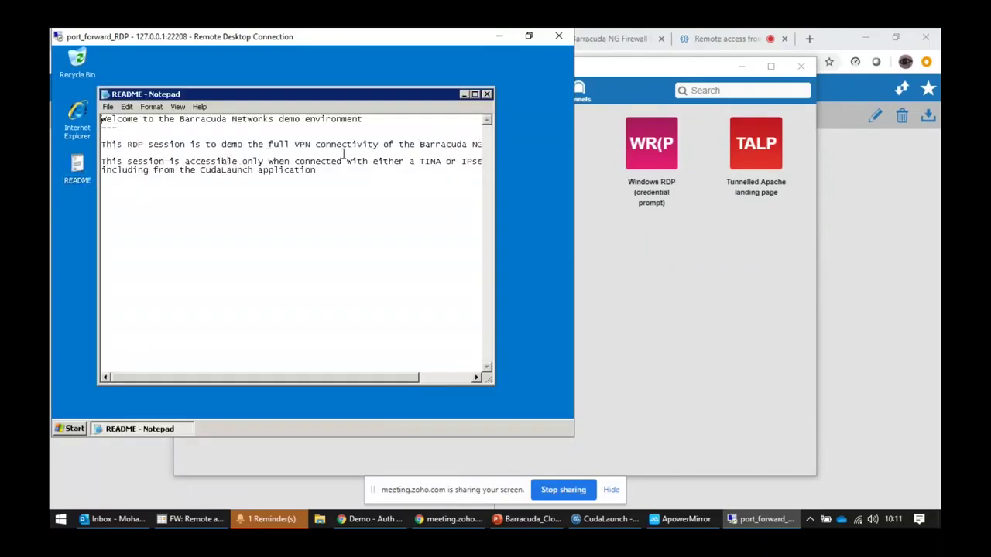
pyautogui.click(486, 94)
pyautogui.click(558, 36)
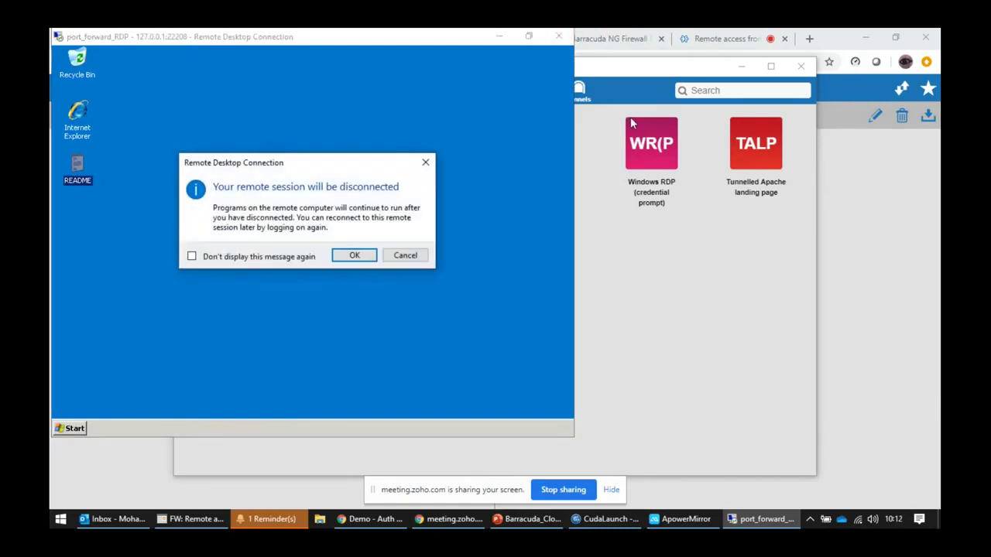
pyautogui.click(352, 256)
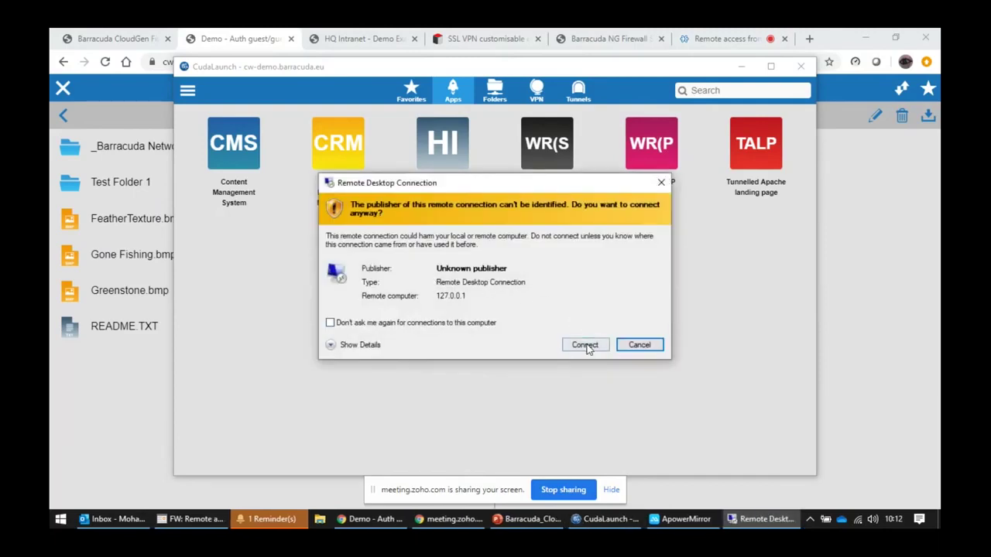
pyautogui.click(585, 346)
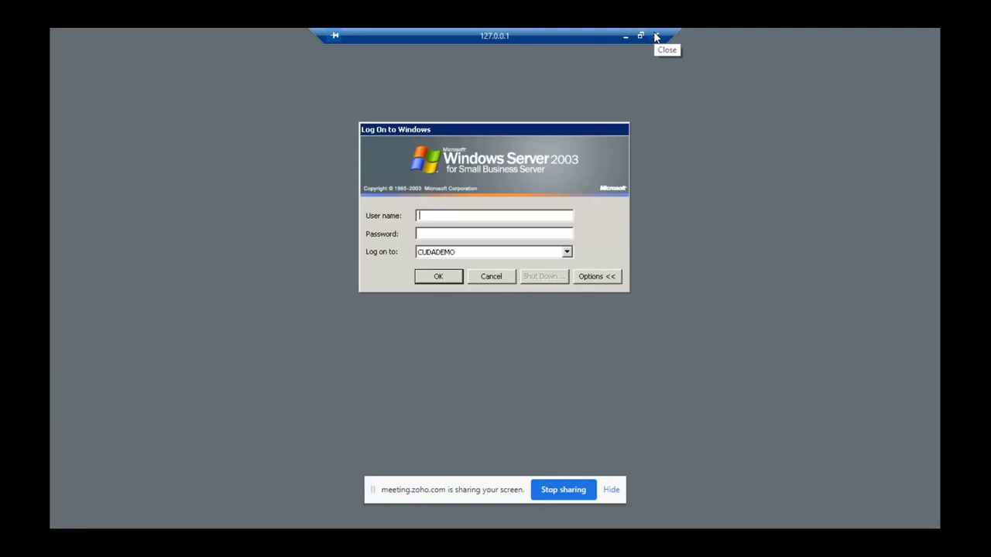
pyautogui.click(656, 36)
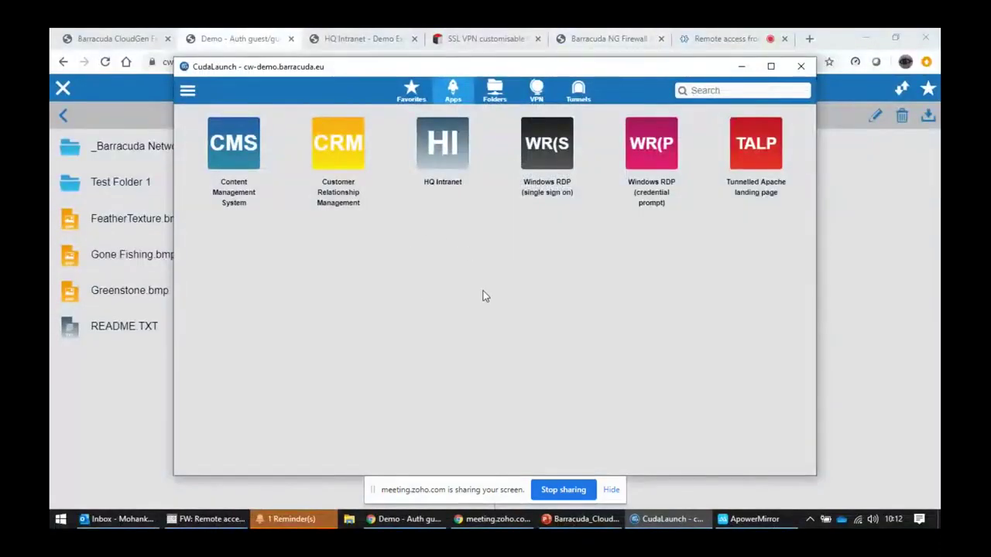
# Step: Connect to VPN to HQ from CudaLaunch's Tunnels > VPN list
pyautogui.click(577, 94)
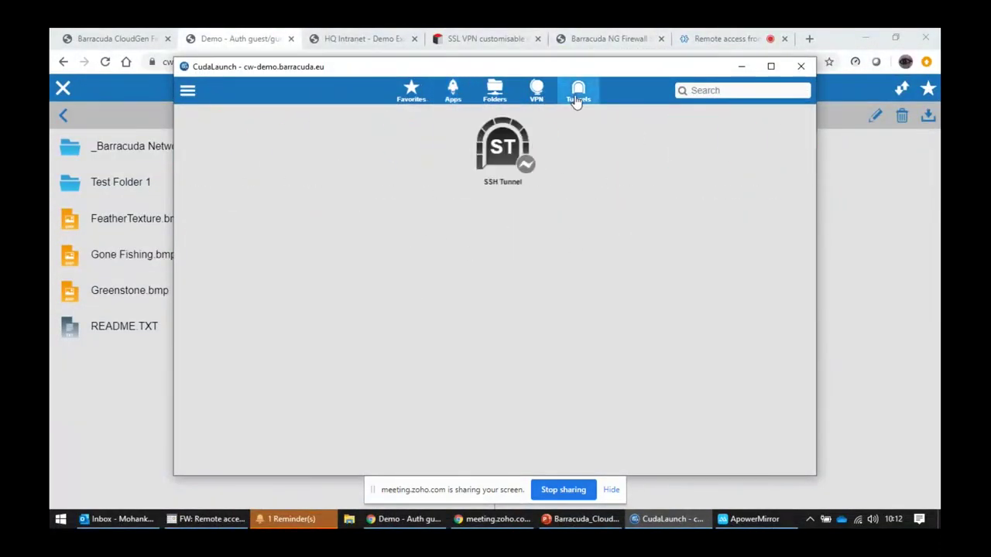
pyautogui.click(538, 103)
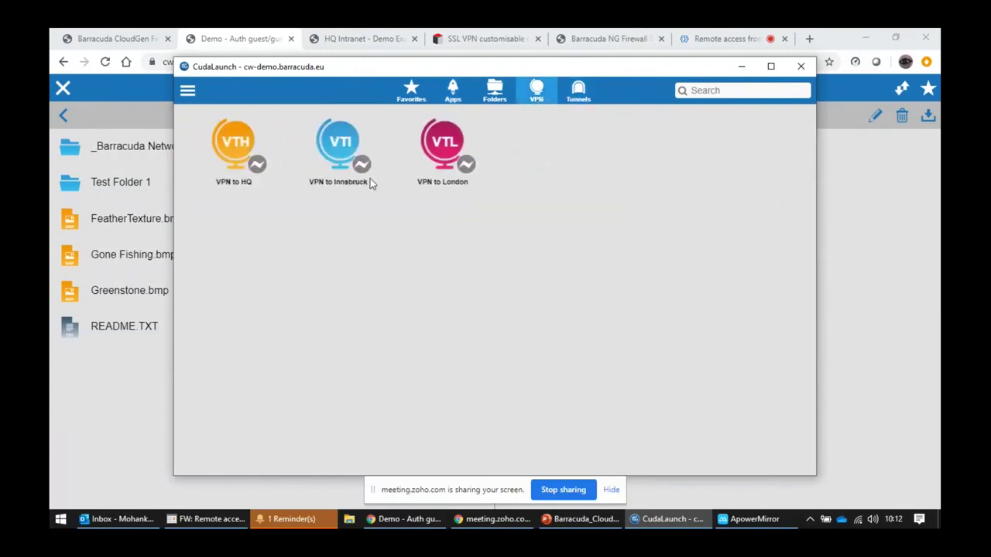
pyautogui.click(237, 154)
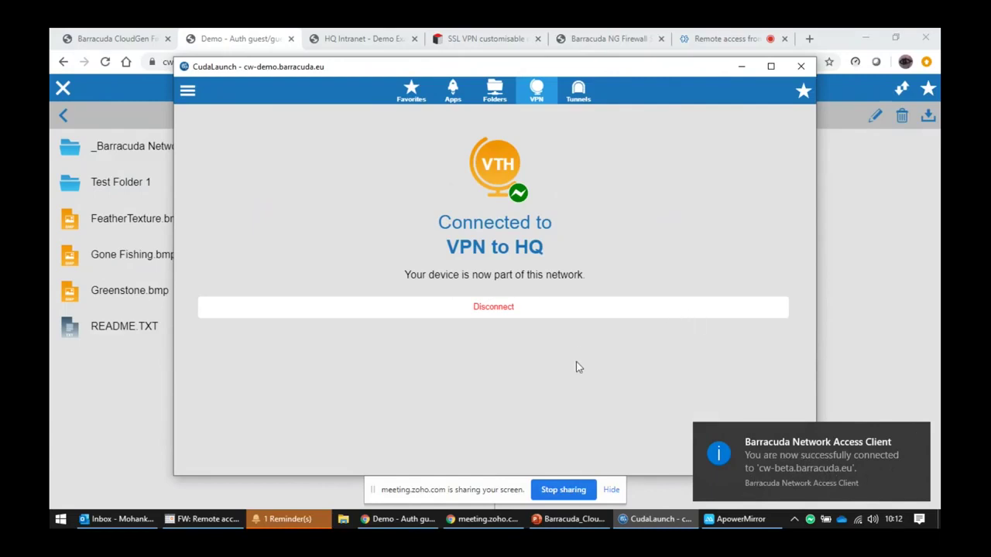
# Step: Launch the Remote Desktop client with Run > mstsc, after correcting the mistyped 'matsc'
pyautogui.press('super+r')
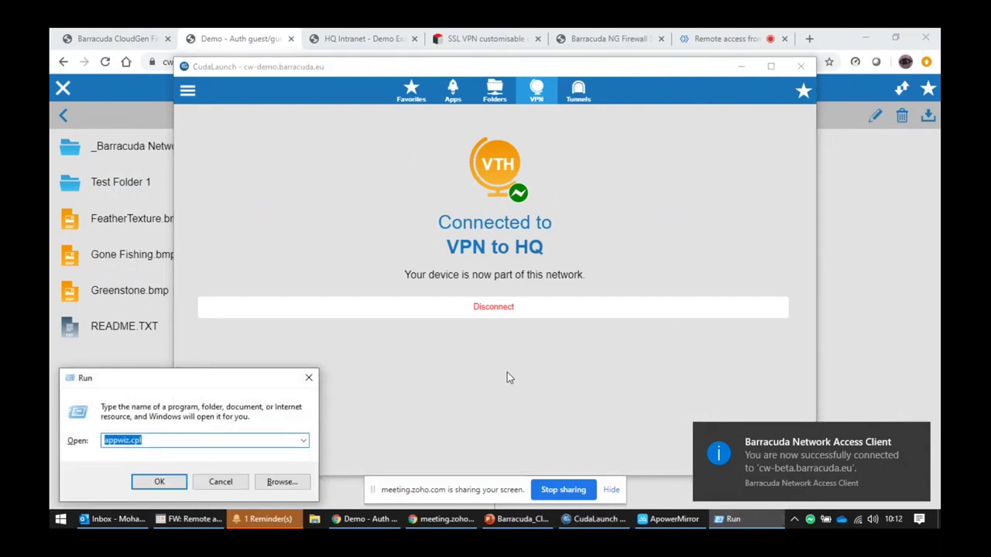
pyautogui.write('matsc')
pyautogui.press('Return')
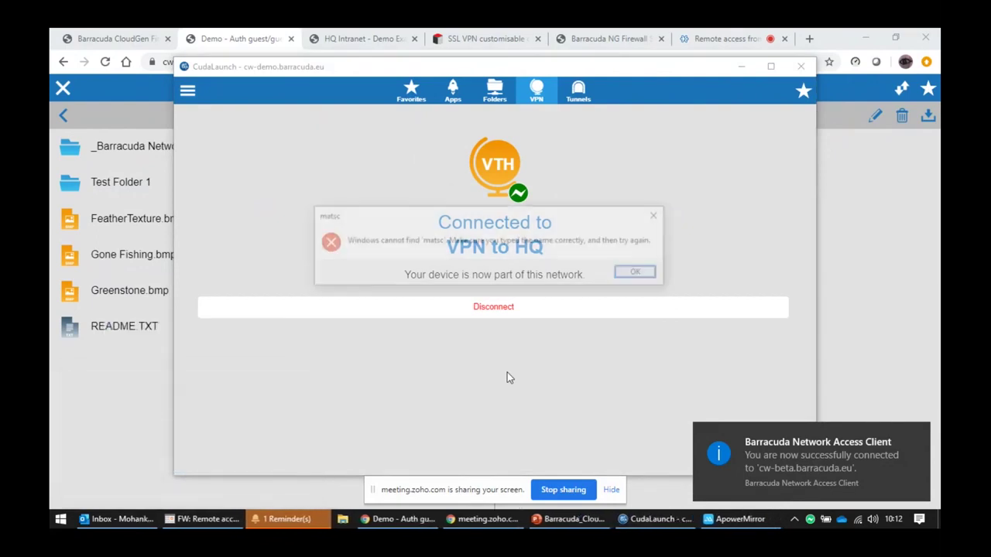
pyautogui.click(634, 272)
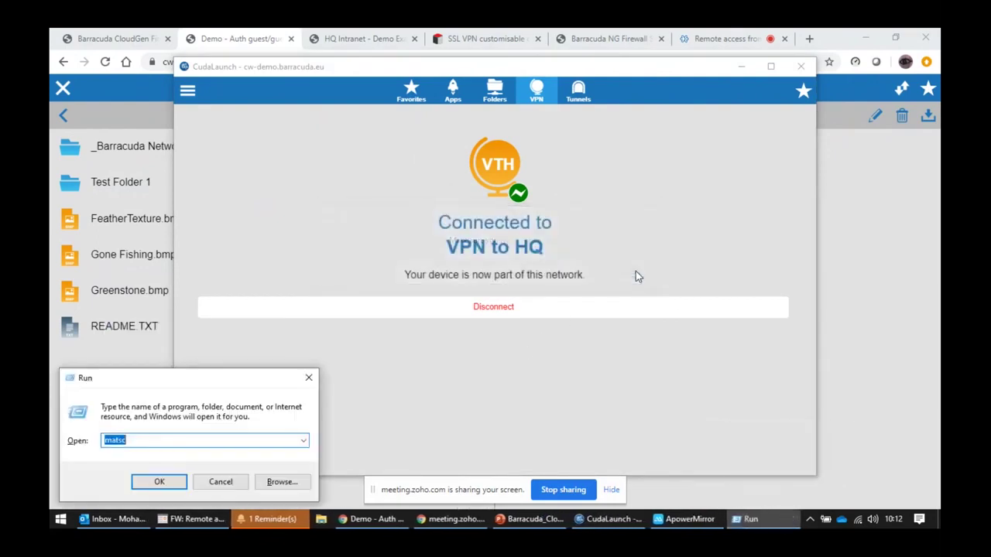
pyautogui.write('m')
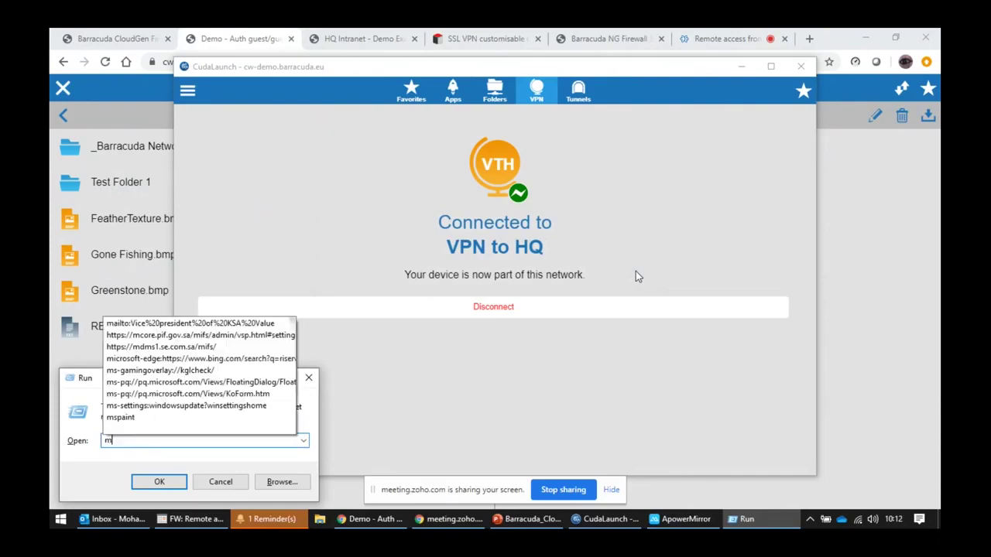
pyautogui.write('stsc')
pyautogui.press('Return')
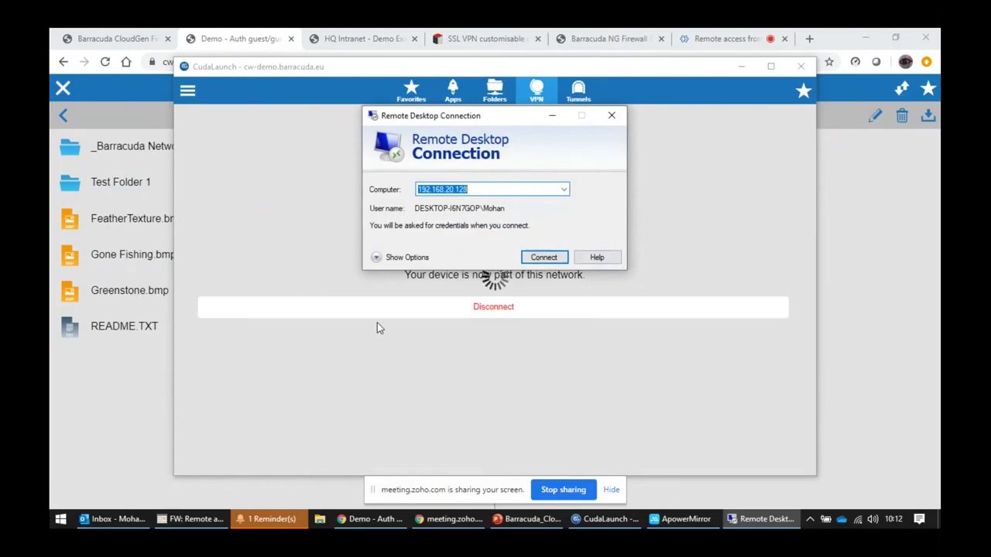
# Step: Run ipconfig in Command Prompt and highlight the Barracuda VPN IPv4 address 192.168.128.6
pyautogui.press('super+r')
pyautogui.write('cmd')
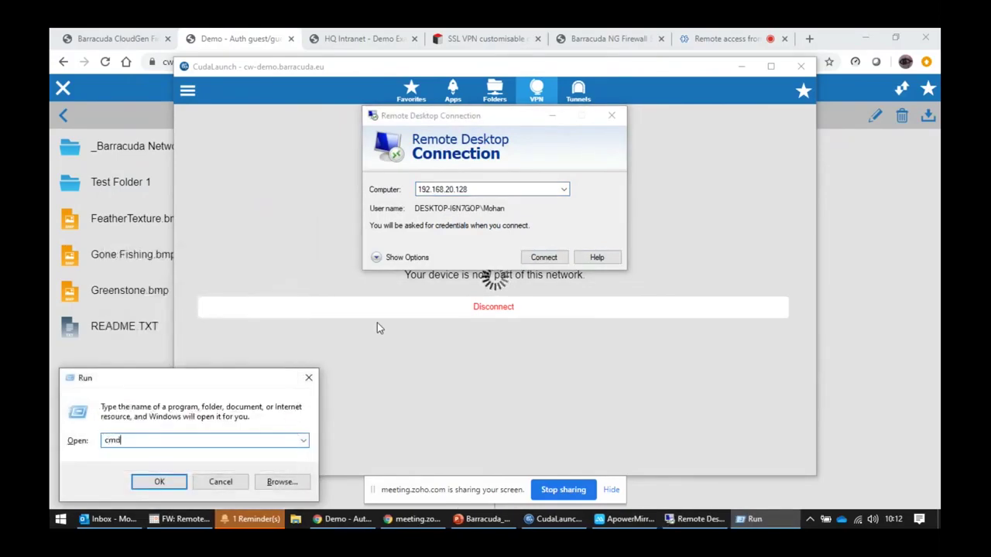
pyautogui.press('Return')
pyautogui.write('ipconfig')
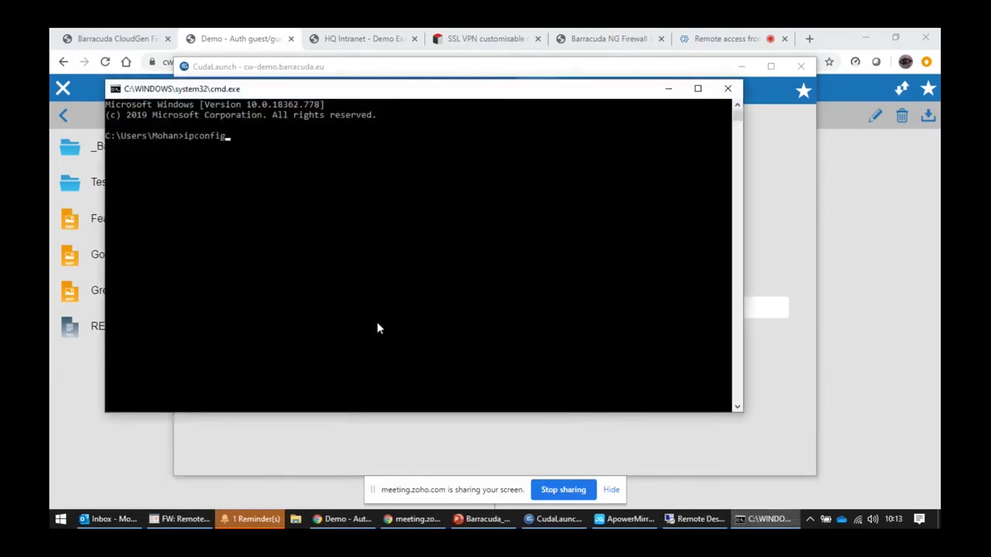
pyautogui.press('Return')
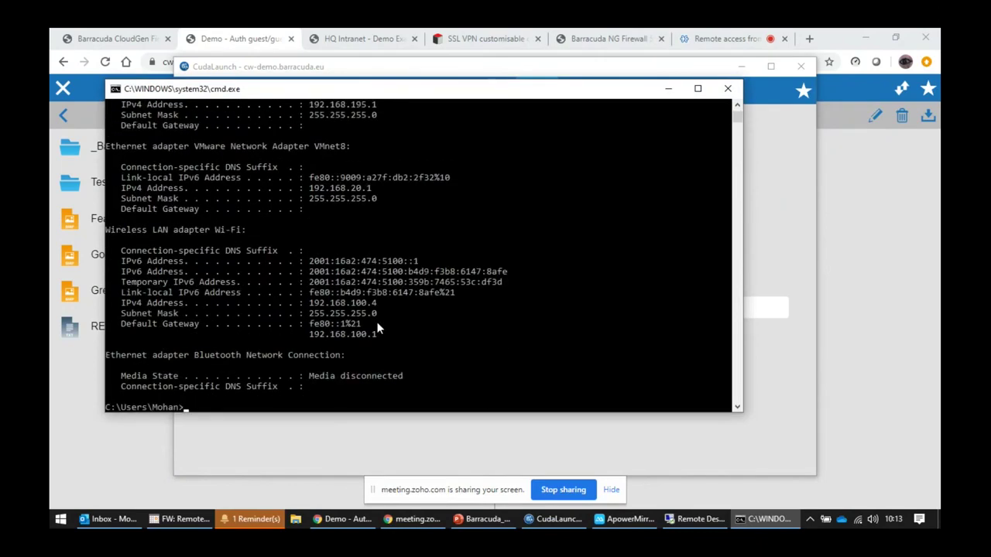
pyautogui.scroll(7, 377, 325)
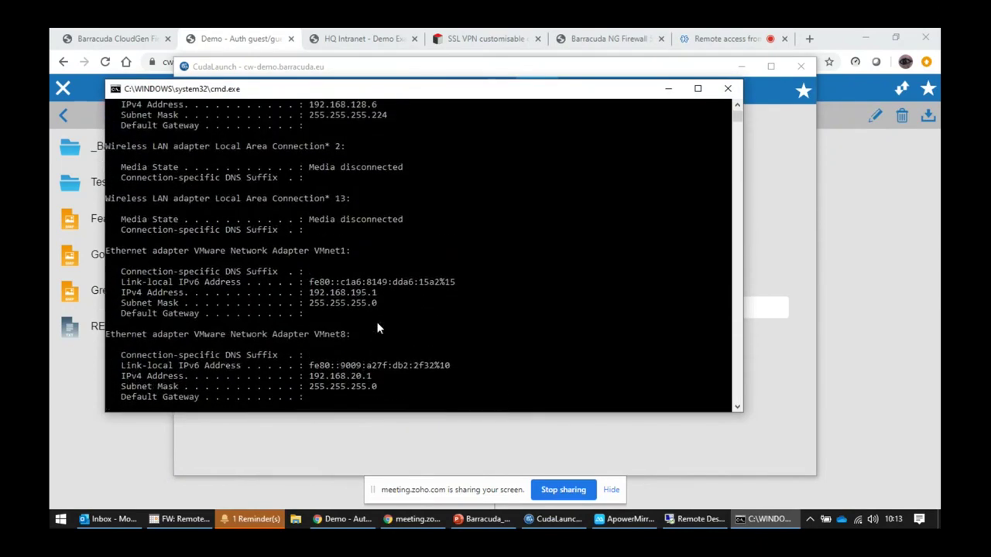
pyautogui.scroll(6, 377, 326)
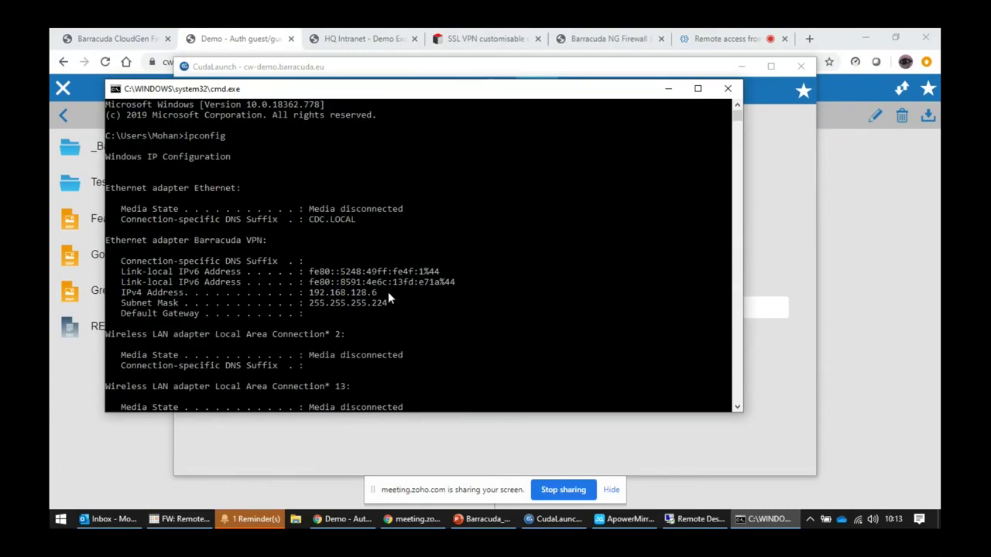
pyautogui.moveTo(388, 292); pyautogui.dragTo(310, 293)
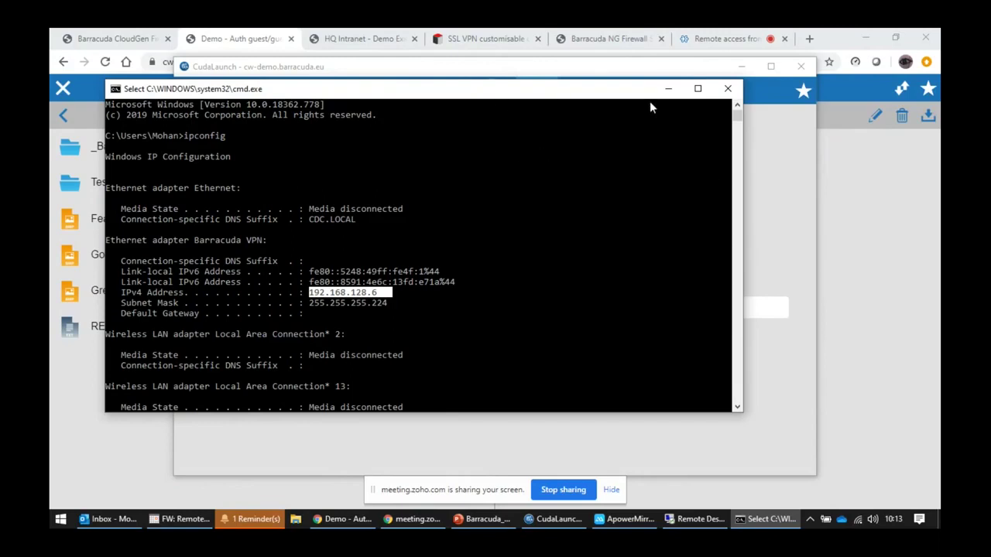
pyautogui.click(669, 91)
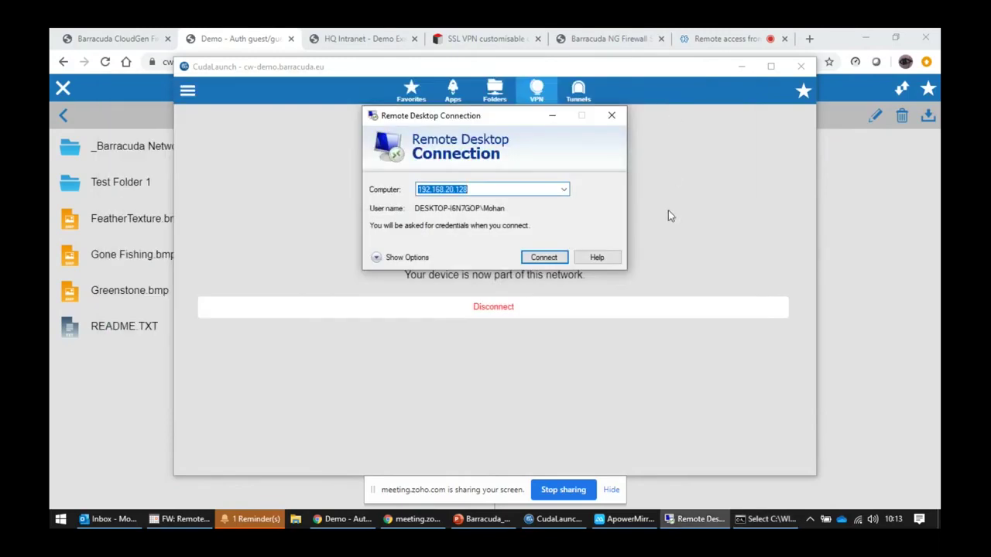
pyautogui.click(610, 117)
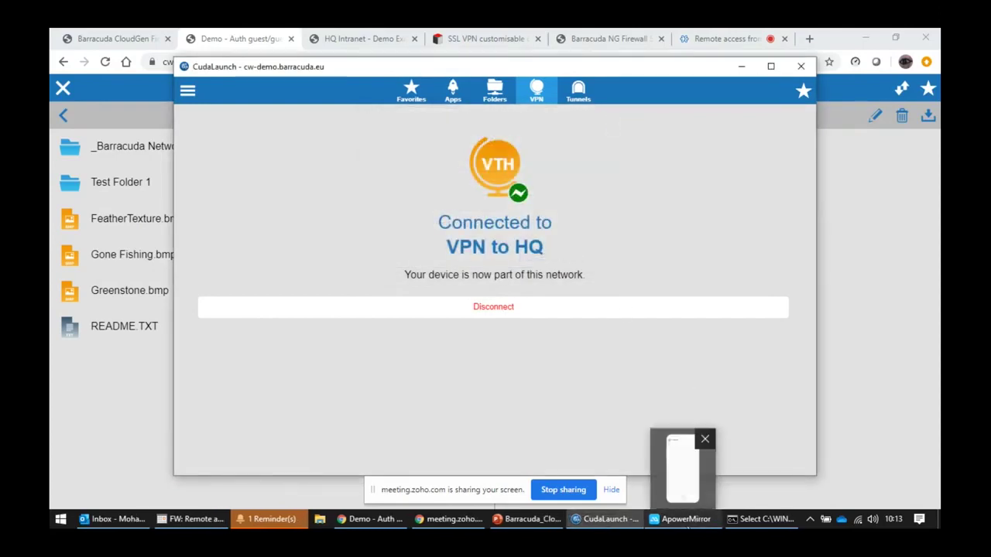
# Step: Bring the ApowerMirror iPad mirror window to the front
pyautogui.click(686, 519)
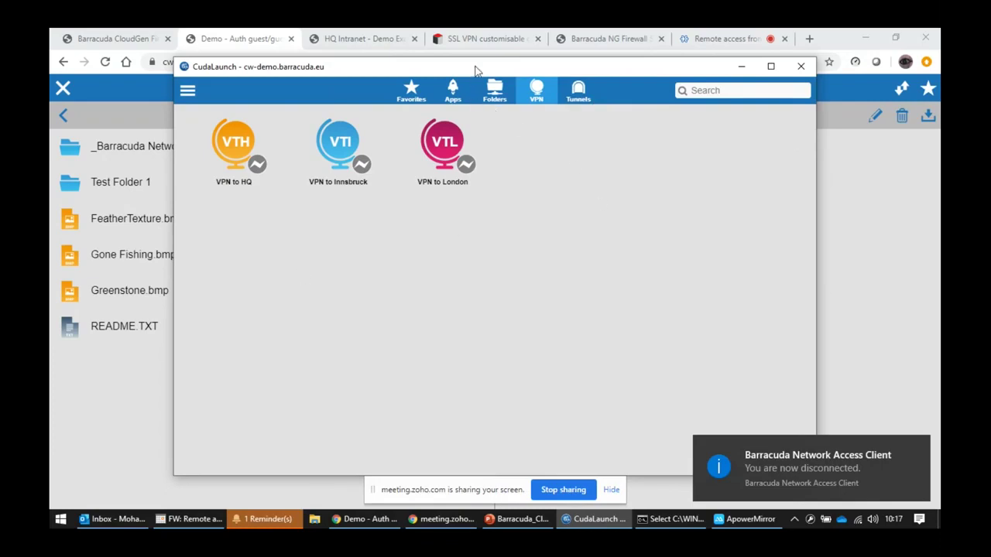
# Step: Close the Demo - Auth share and compare the portal's Apps list with CudaLaunch's Apps tab
pyautogui.moveTo(476, 70); pyautogui.dragTo(484, 90)
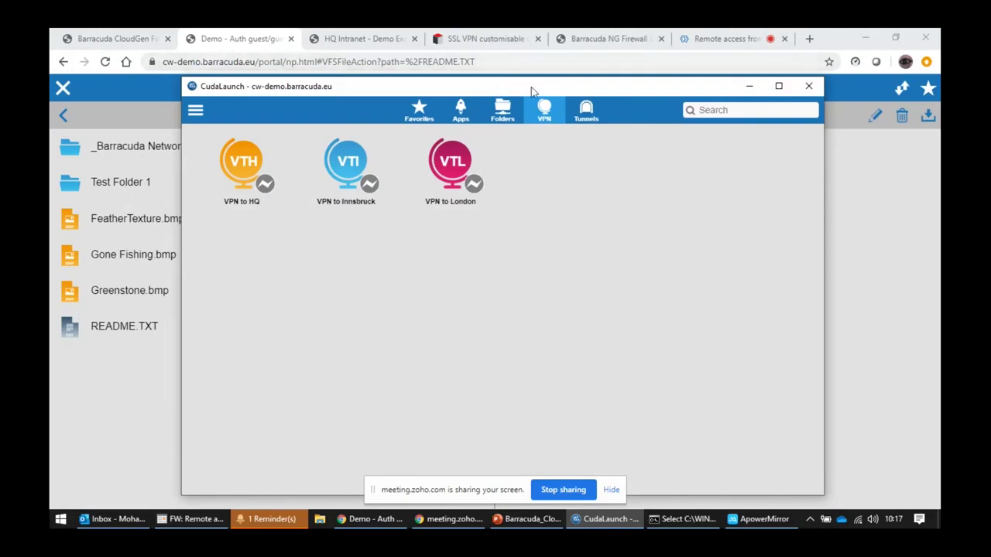
pyautogui.click(495, 62)
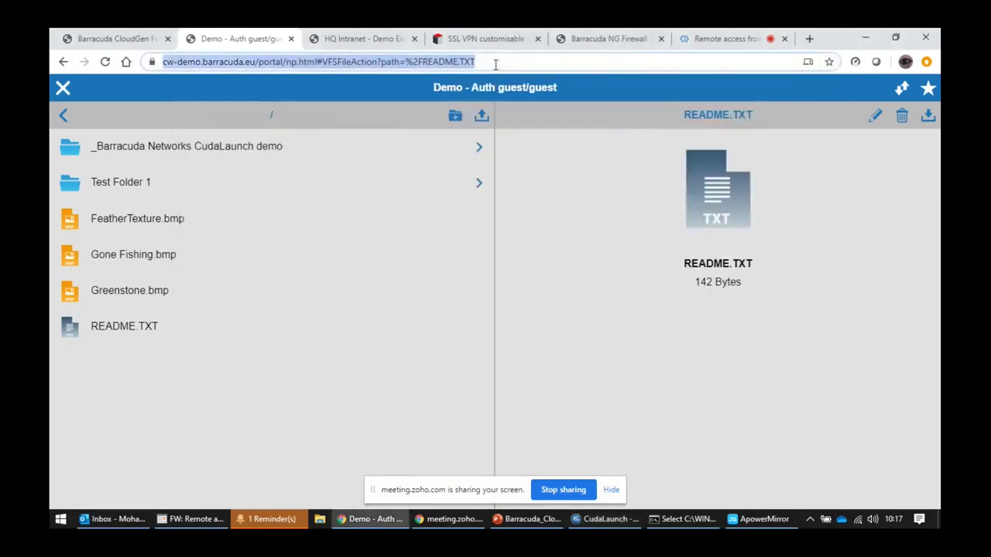
pyautogui.click(62, 88)
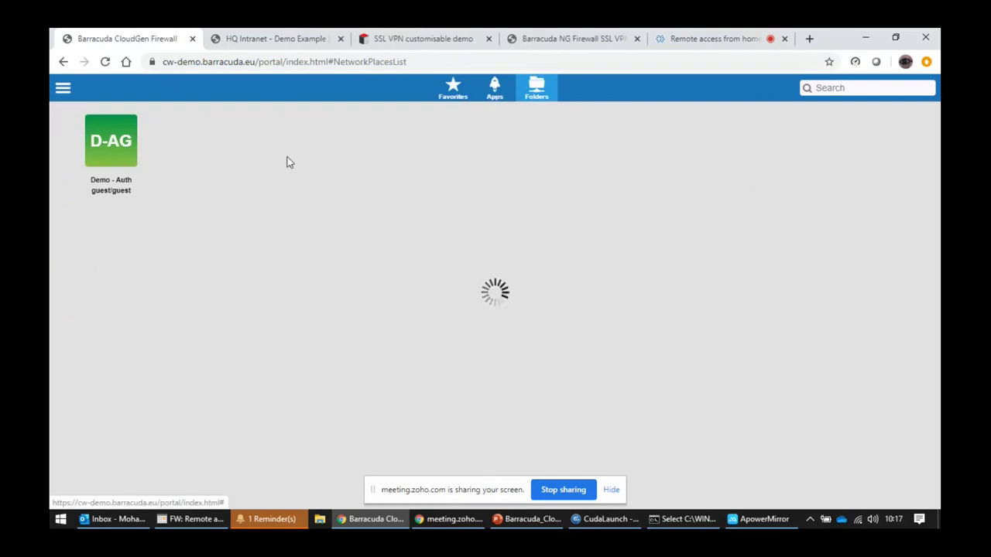
pyautogui.click(497, 98)
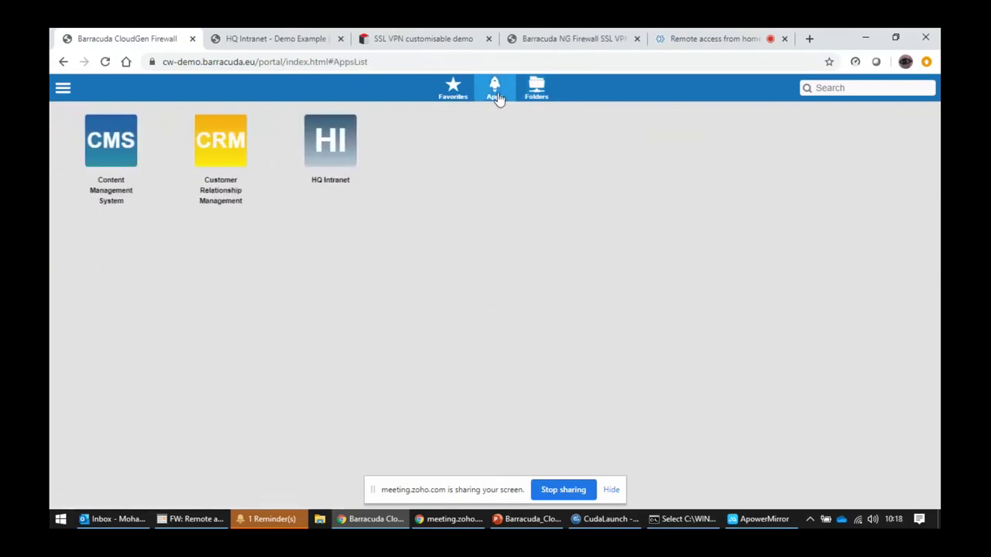
pyautogui.click(606, 519)
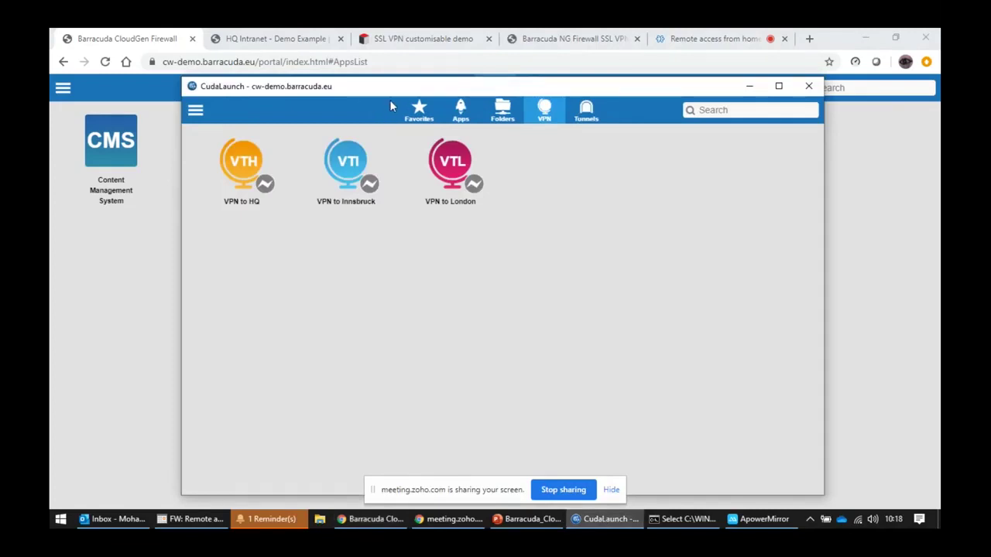
pyautogui.click(462, 114)
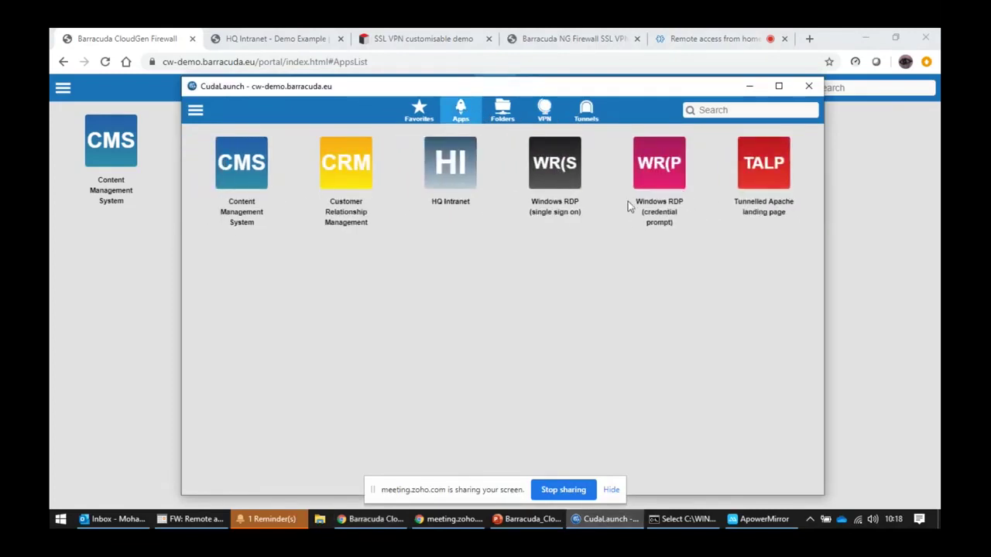
# Step: Open HQ Intranet in its own tab, then return to the portal's network Folders list
pyautogui.click(97, 265)
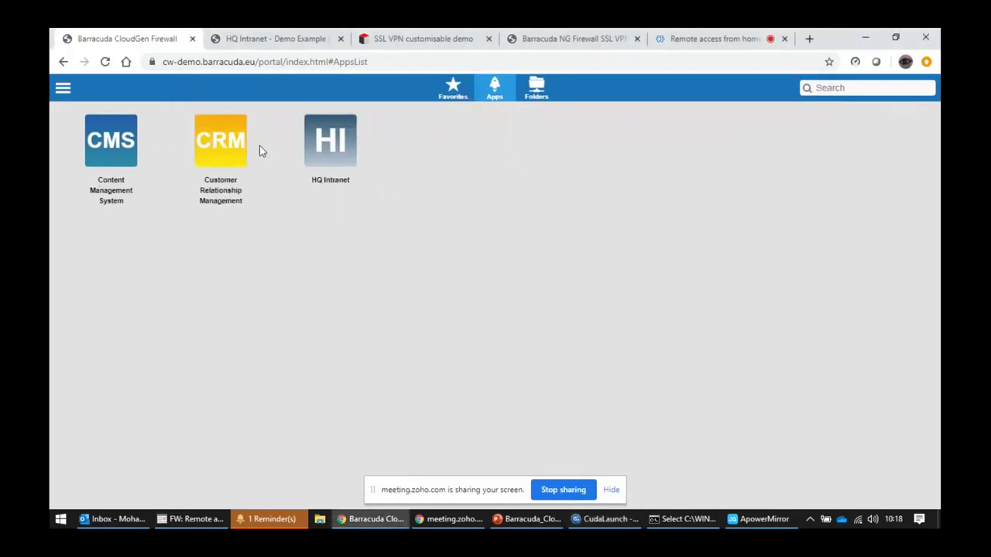
pyautogui.click(313, 159)
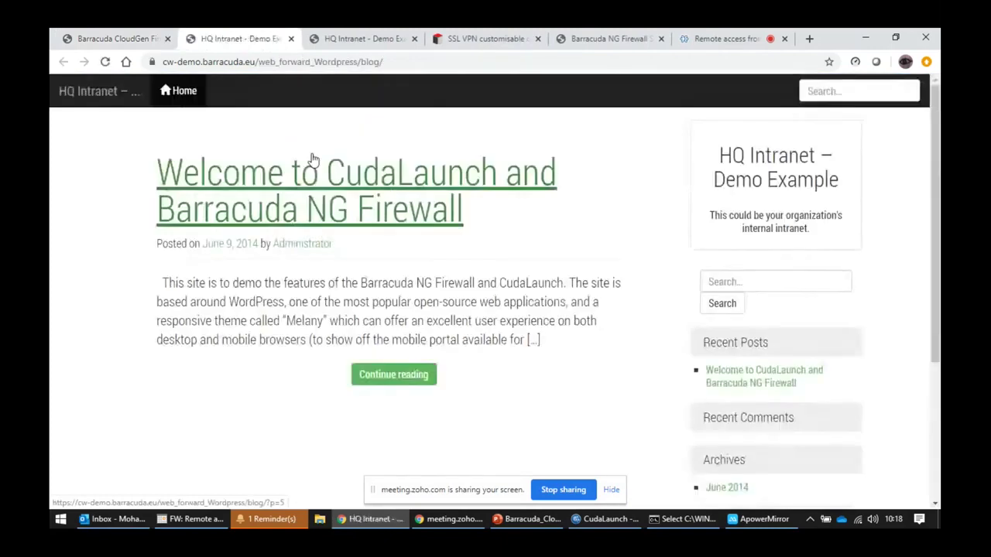
pyautogui.click(88, 34)
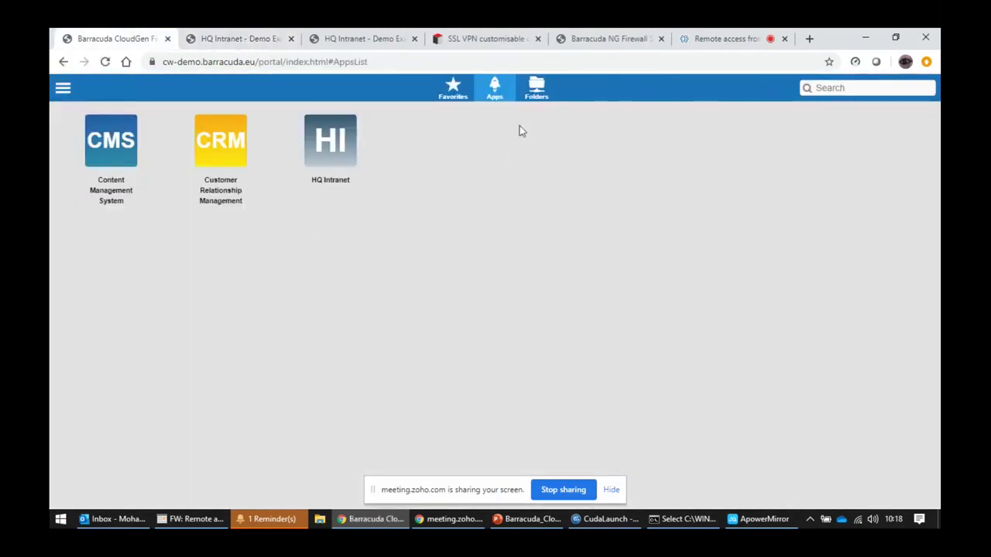
pyautogui.click(527, 99)
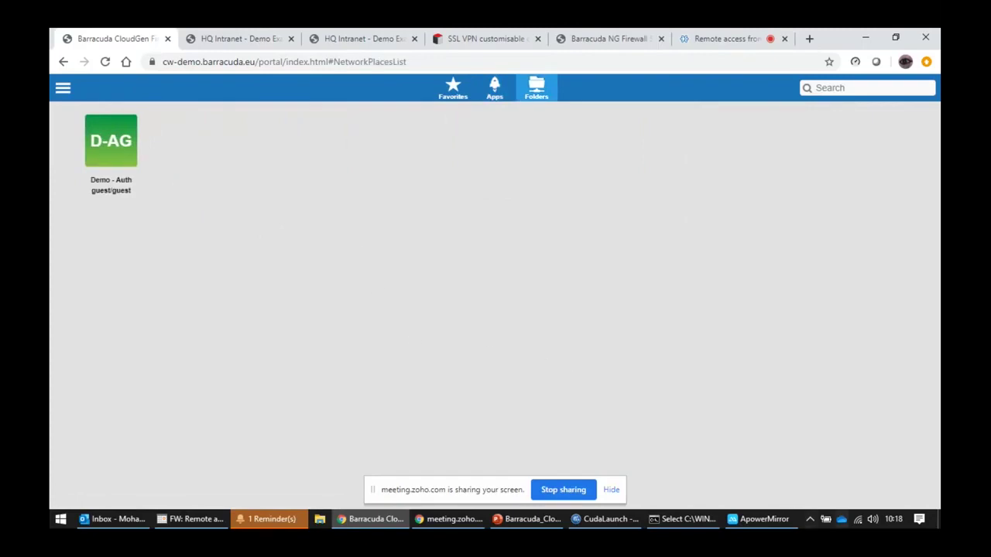
pyautogui.click(811, 517)
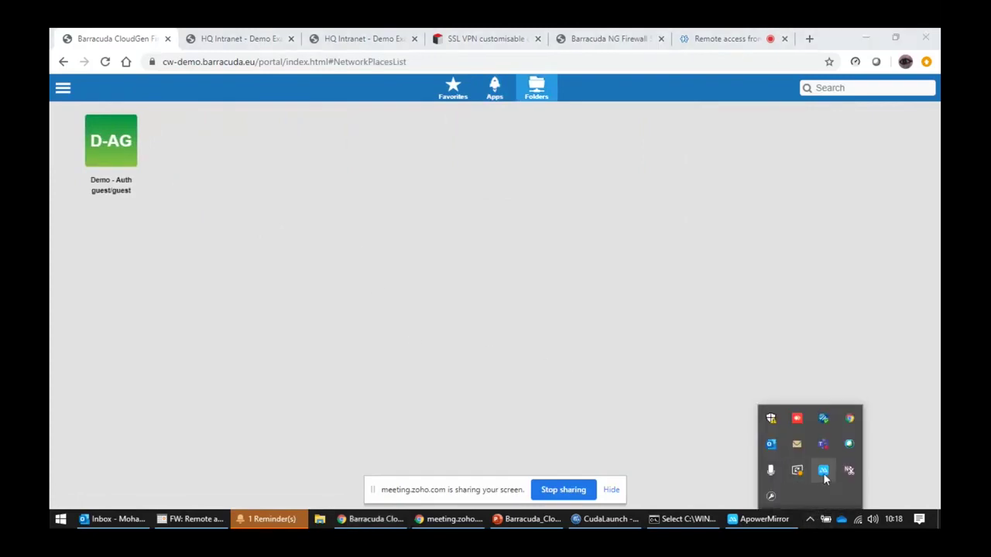
# Step: Launch the Barracuda Network Access Client from the tray, get started, and begin a New Profile
pyautogui.click(771, 496)
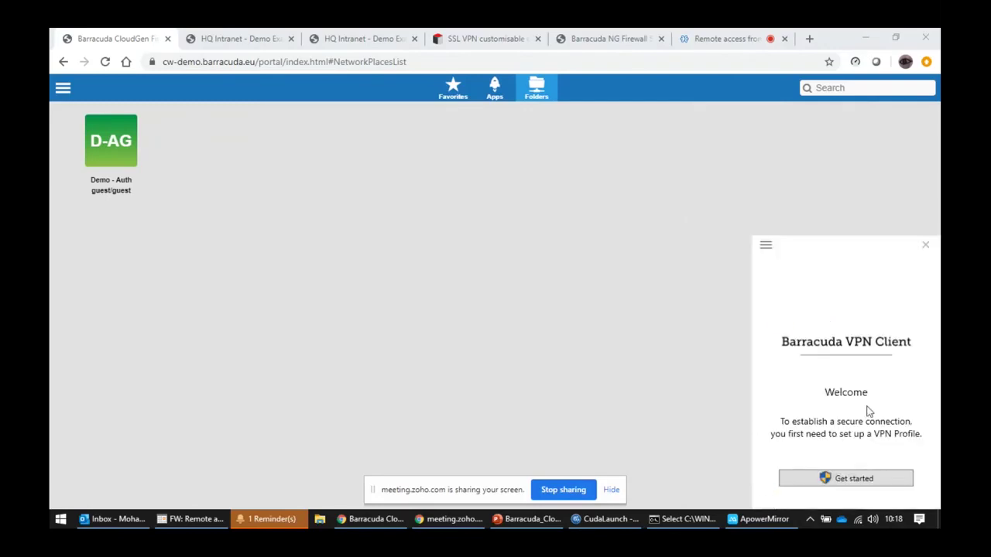
pyautogui.click(833, 478)
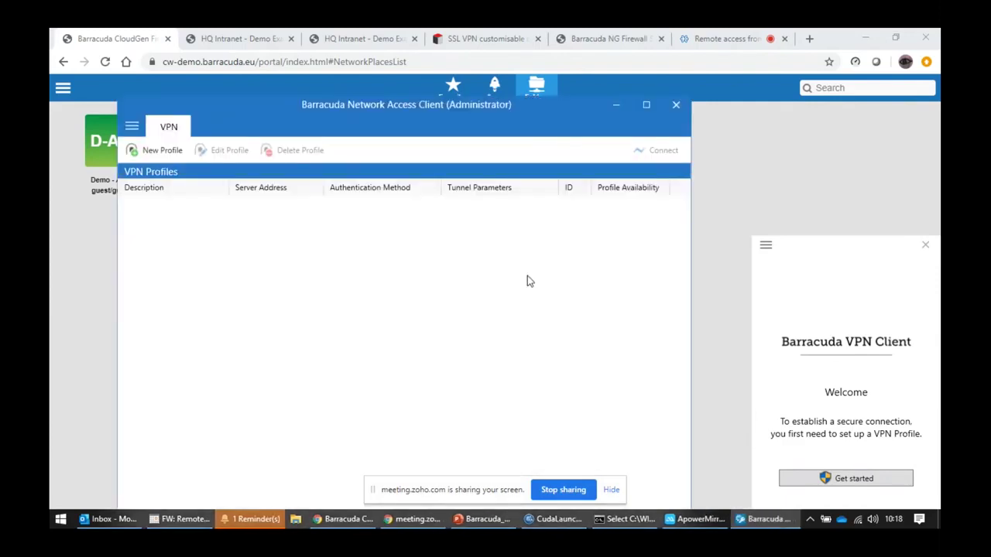
pyautogui.click(154, 151)
pyautogui.click(167, 169)
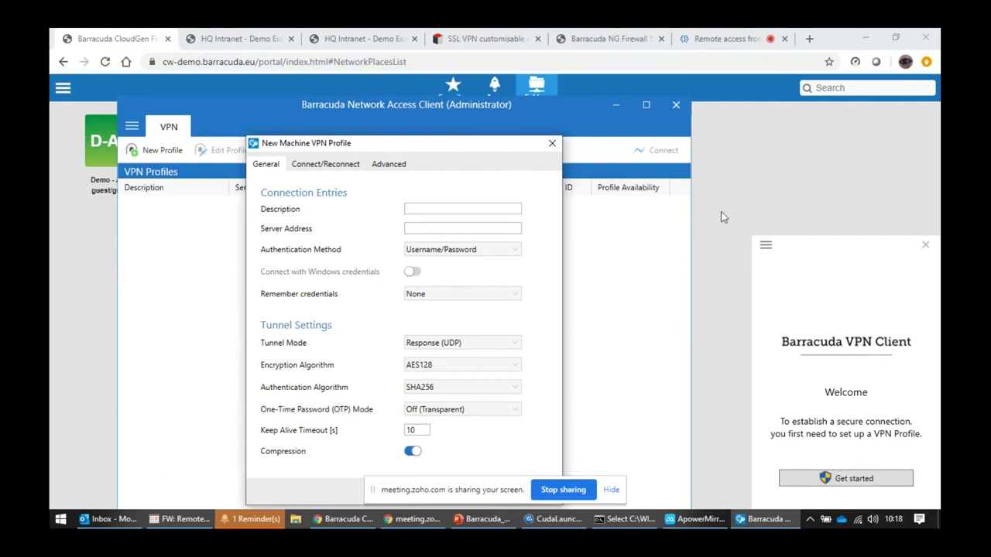
pyautogui.click(437, 208)
pyautogui.click(456, 249)
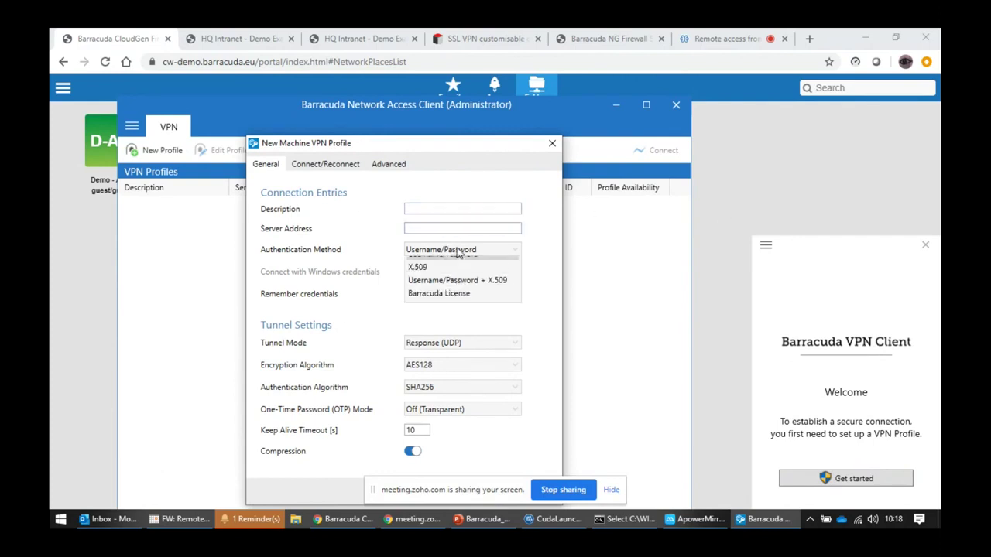
pyautogui.click(352, 282)
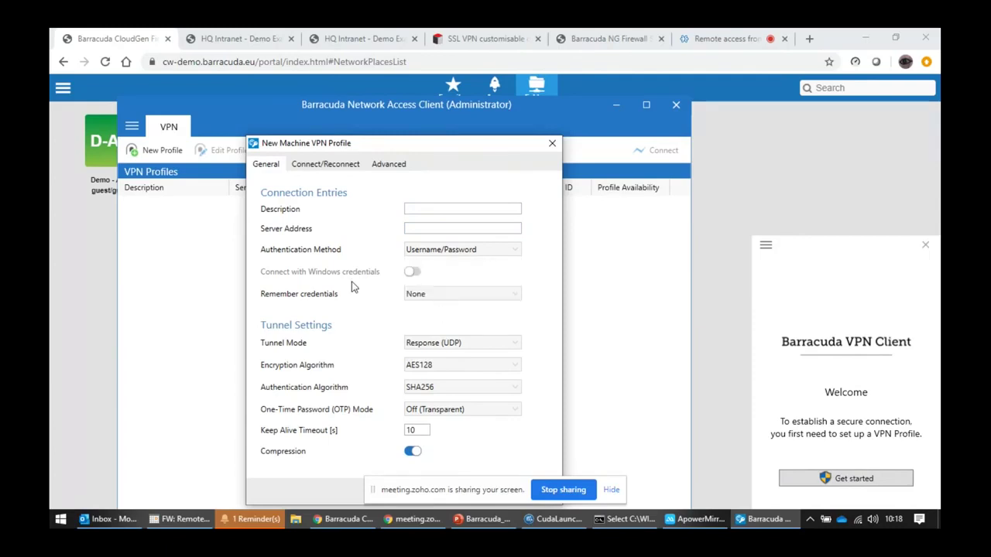
pyautogui.click(464, 345)
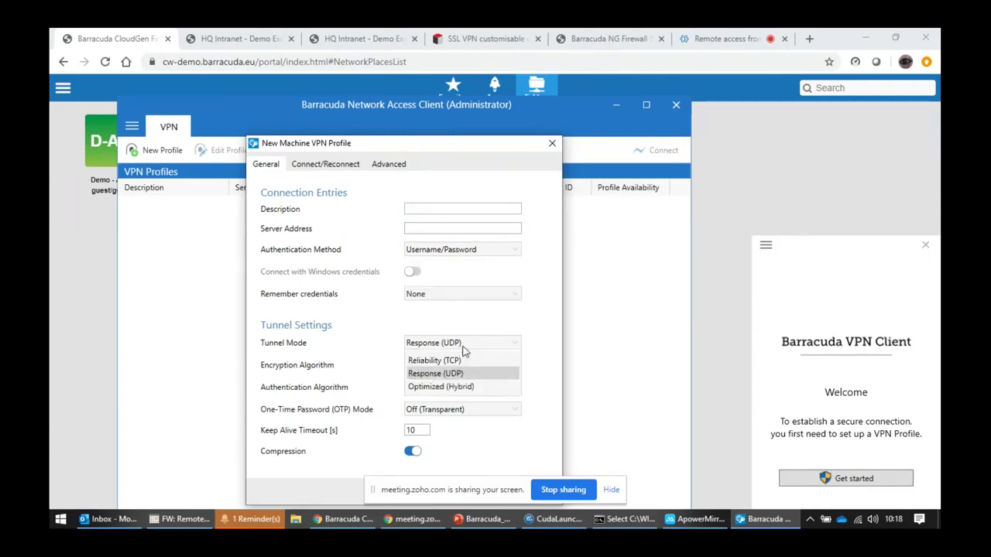
pyautogui.click(379, 346)
pyautogui.click(334, 163)
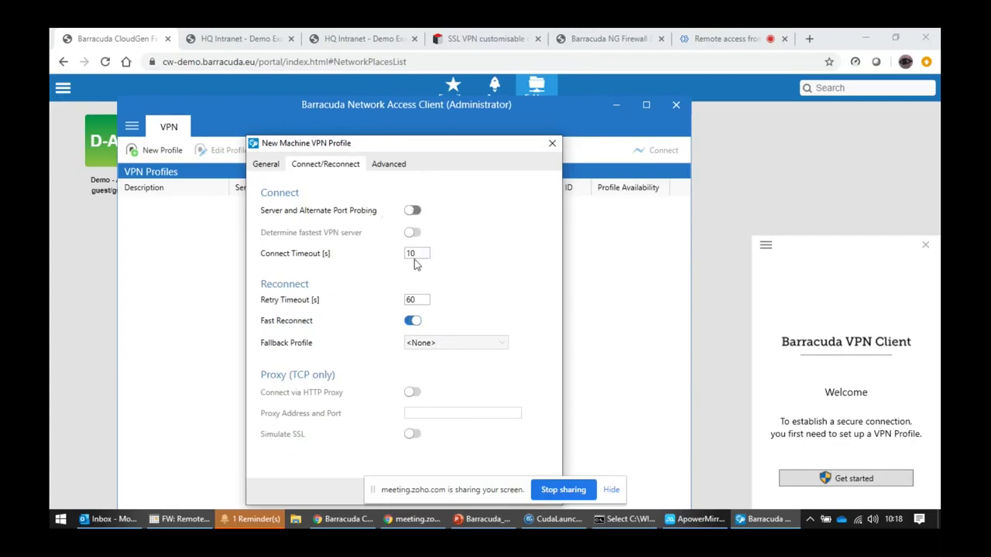
pyautogui.click(391, 166)
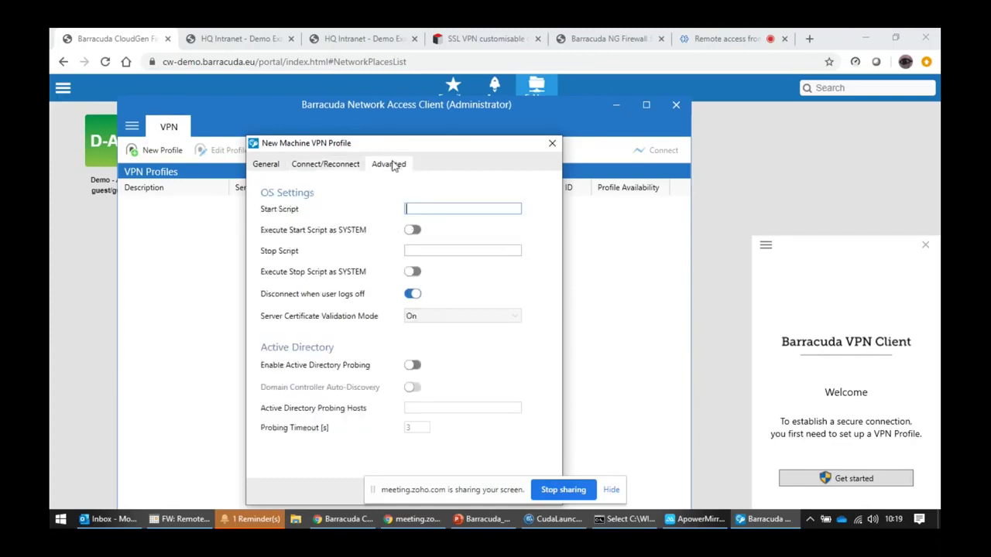
pyautogui.click(296, 164)
pyautogui.click(273, 165)
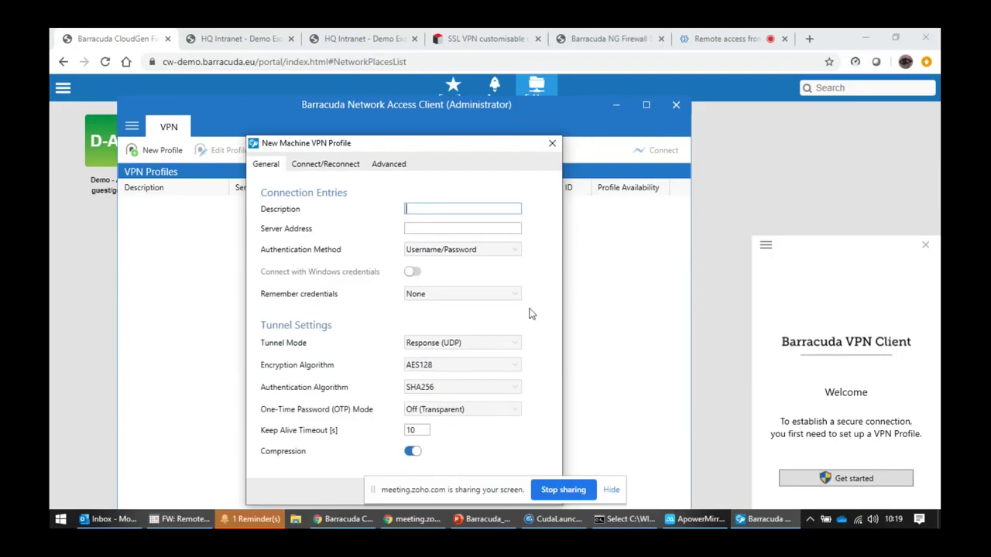
pyautogui.click(612, 493)
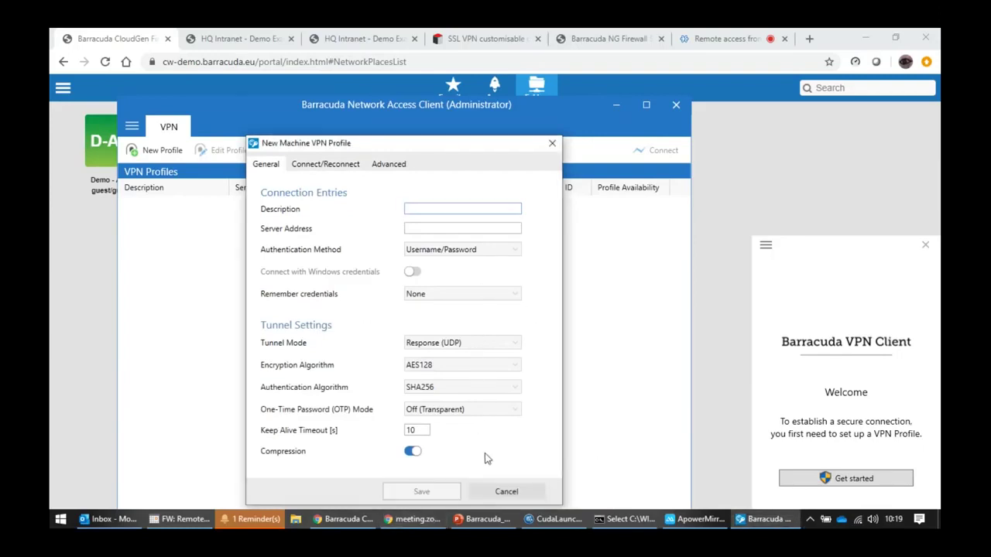
pyautogui.click(498, 492)
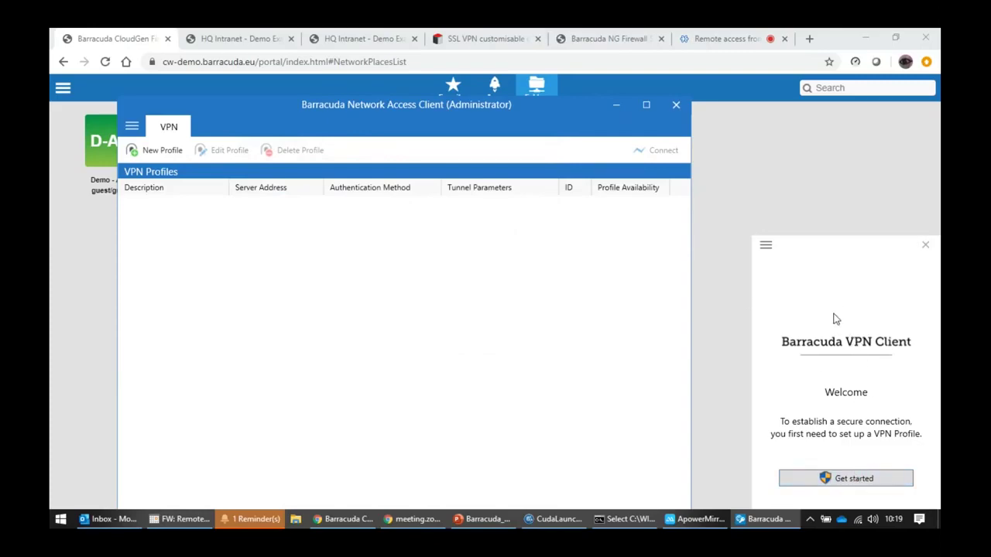
# Step: Bring the Command Prompt showing the ipconfig output back to the front
pyautogui.click(625, 518)
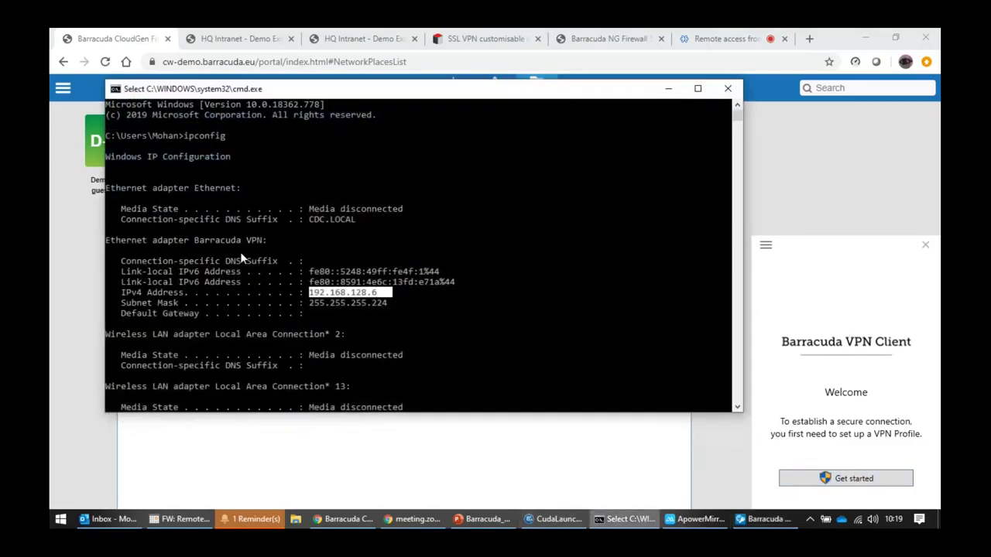